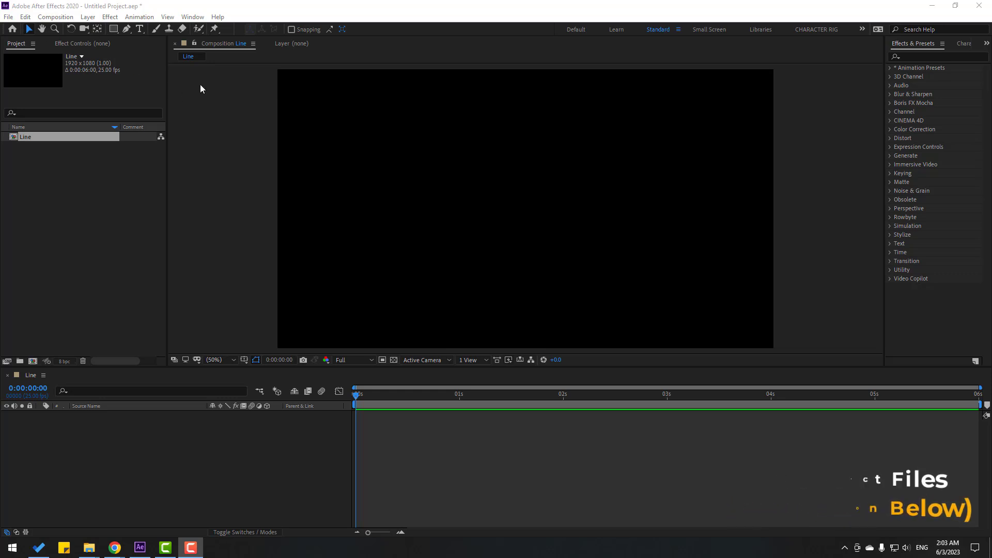
Step: Draw a three-point curved wave across the black canvas with the Pen tool, creating Shape Layer 1
click(126, 29)
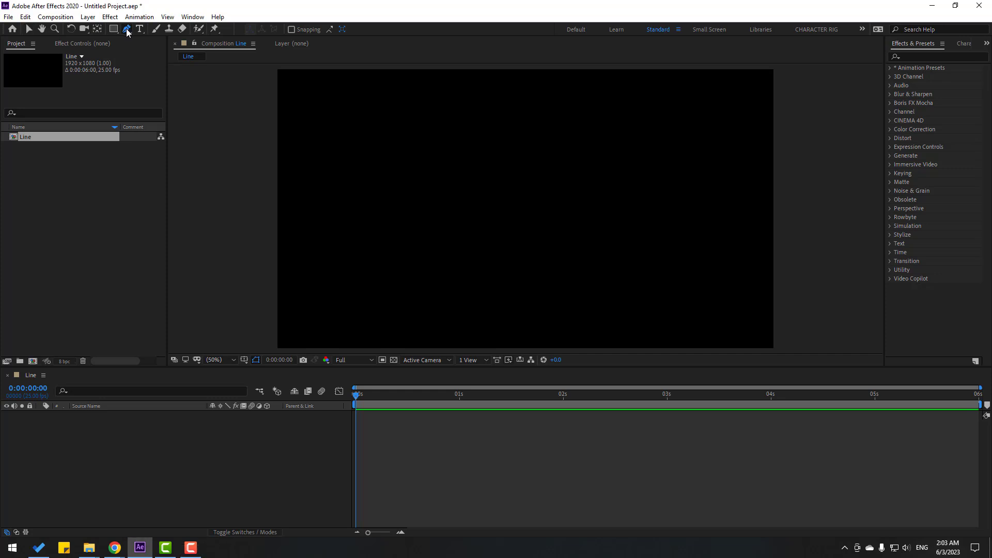
click(313, 248)
drag(475, 191, 568, 211)
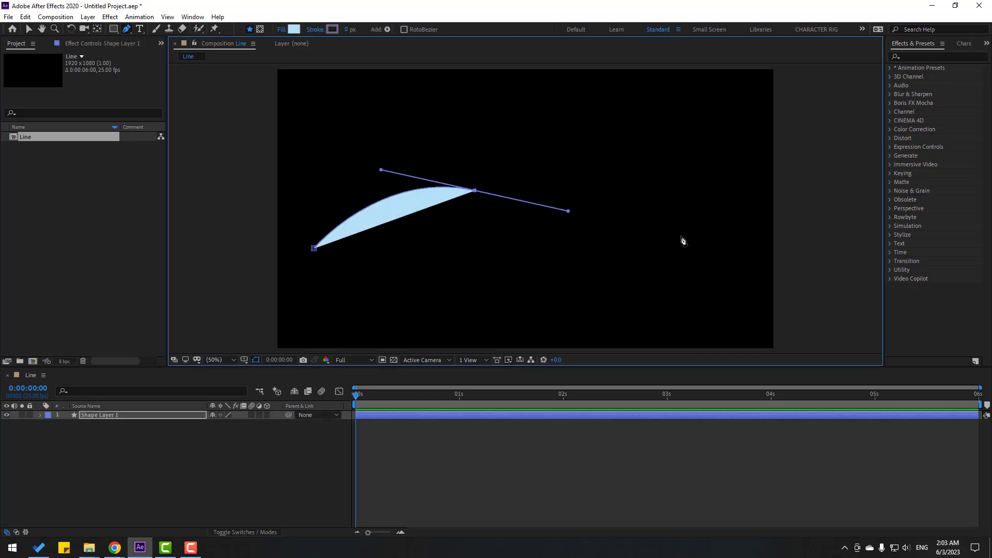
drag(716, 219, 748, 192)
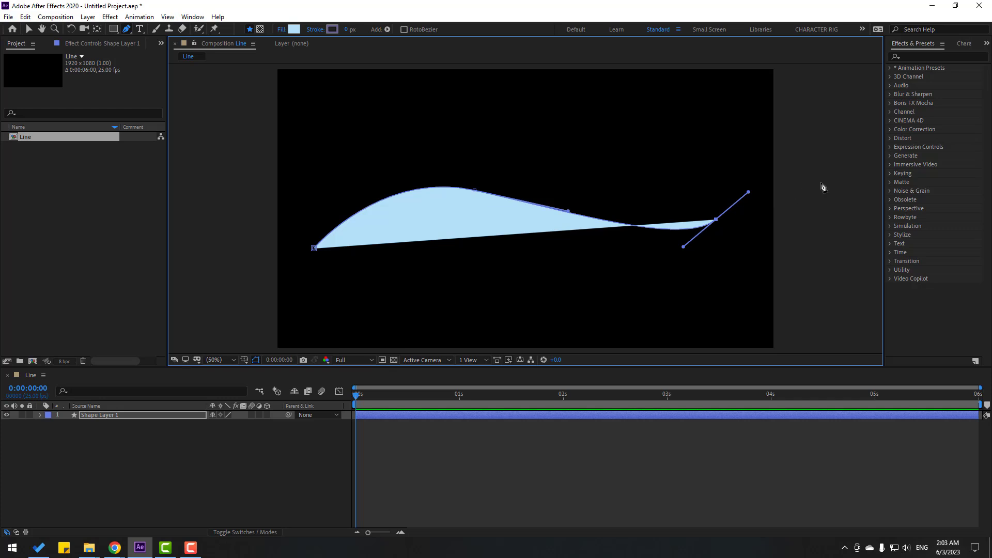
click(30, 32)
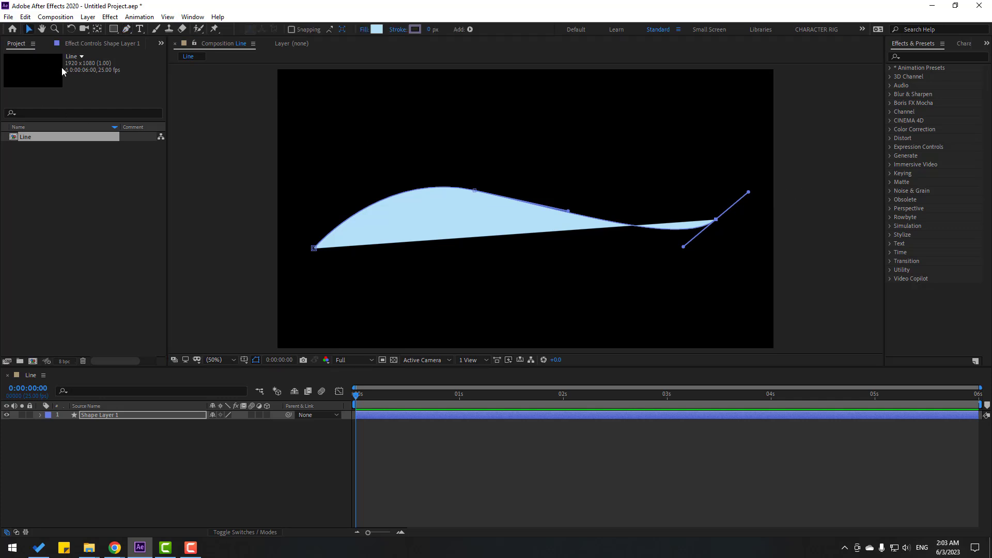
Step: Set the shape's fill to None and its stroke width to 10 px
click(367, 29)
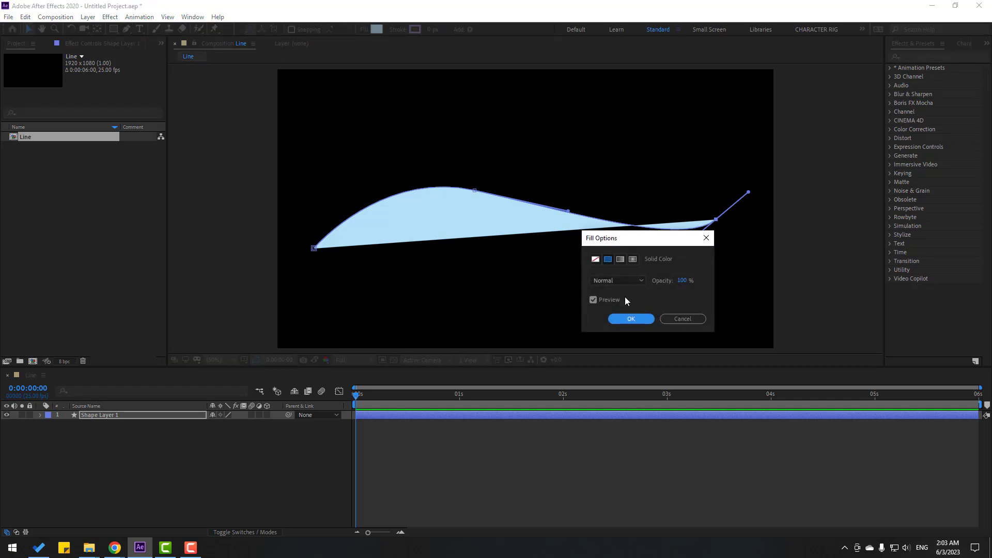
click(596, 260)
click(637, 320)
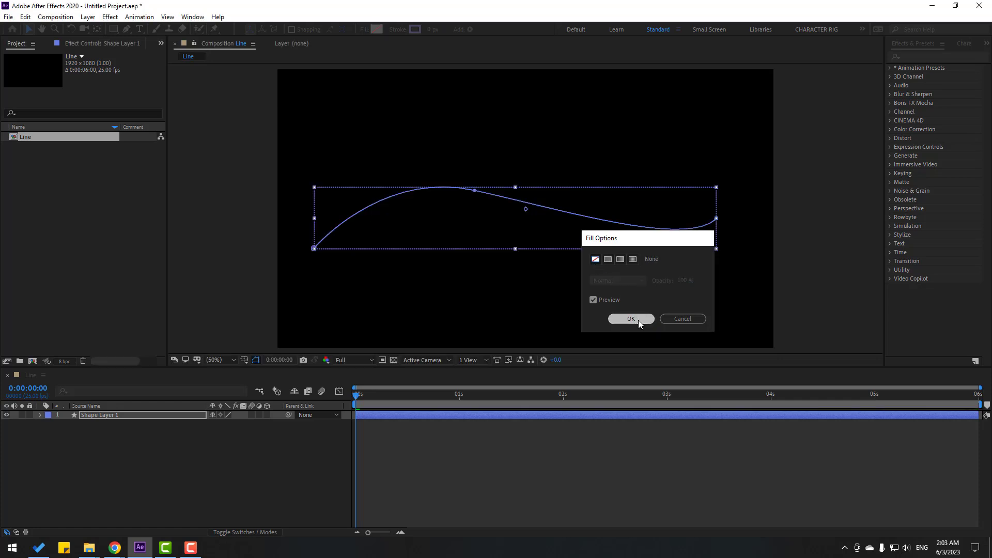
click(432, 30)
text(10)
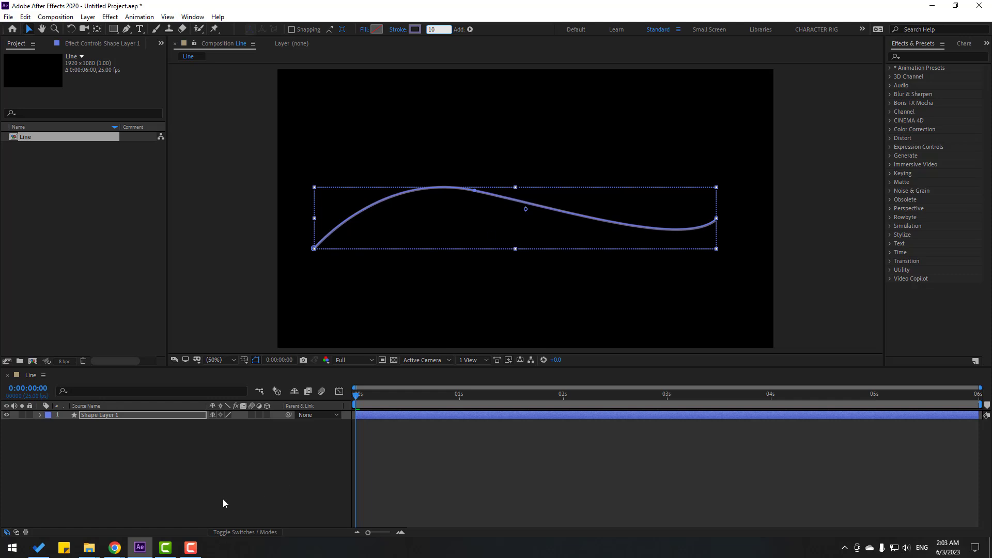
click(223, 503)
click(144, 416)
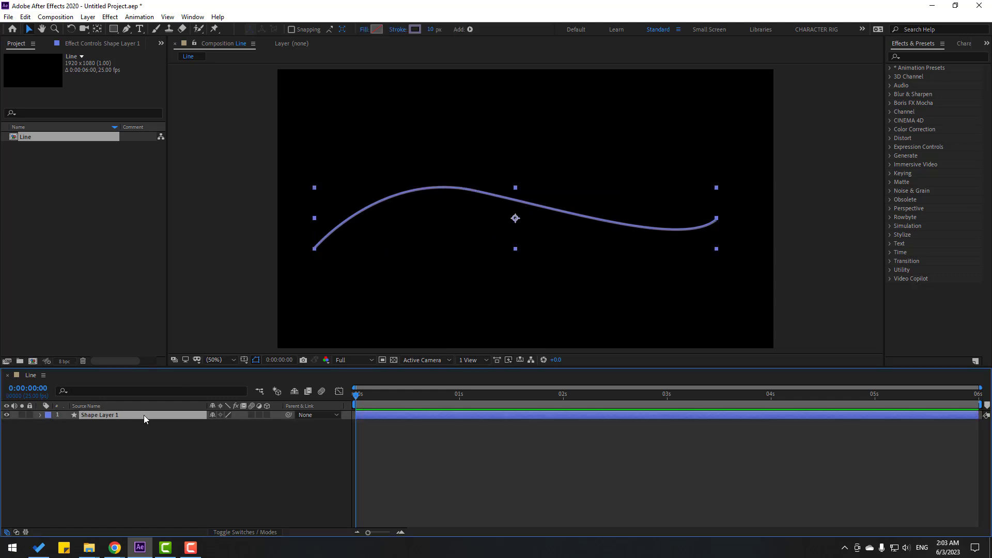
Step: Change the stroke colour to white (FFFFFF)
click(414, 29)
drag(419, 411, 376, 393)
click(601, 395)
click(274, 465)
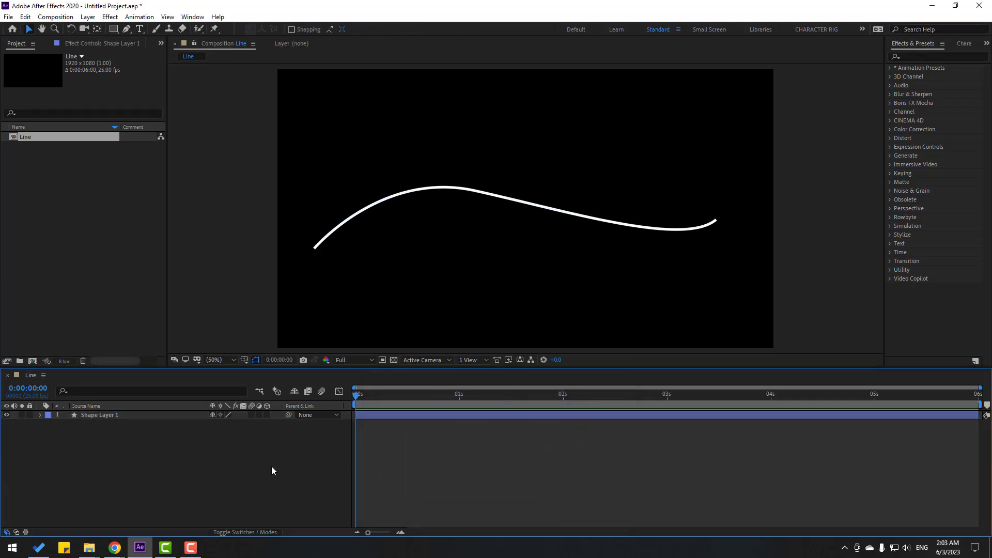
click(95, 415)
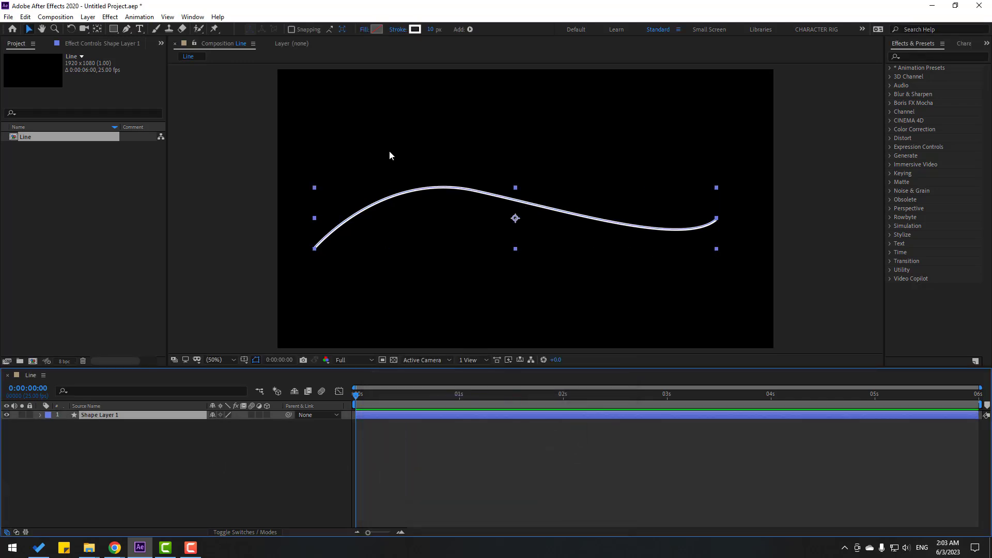
Step: With the Pen tool, expand Shape Layer 1 > Contents > Shape 1 and select Path 1
click(126, 29)
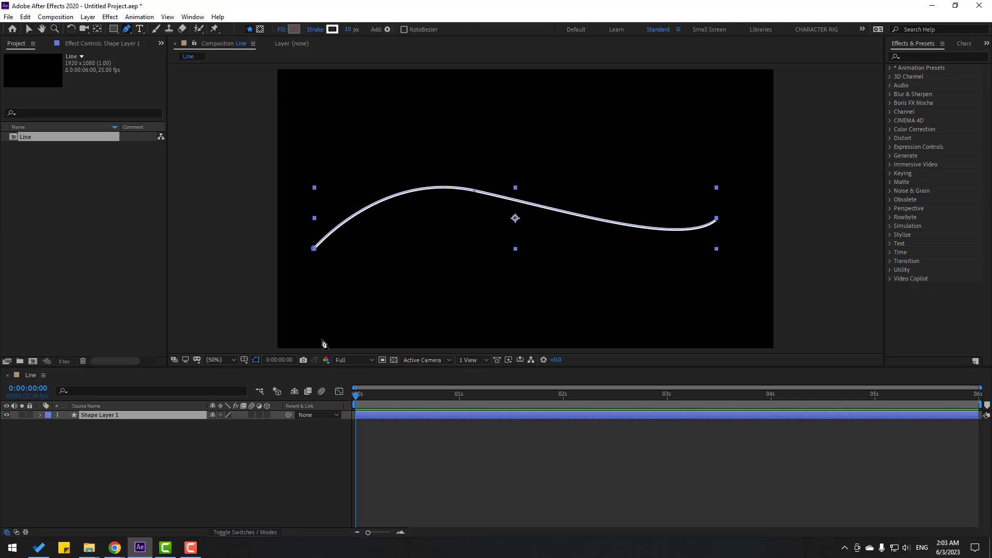
click(43, 416)
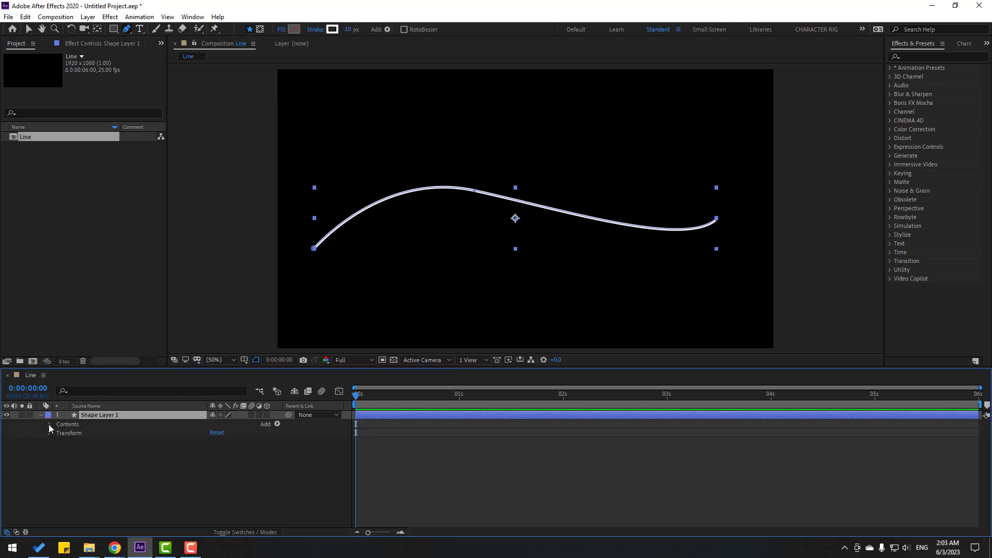
click(48, 424)
click(85, 443)
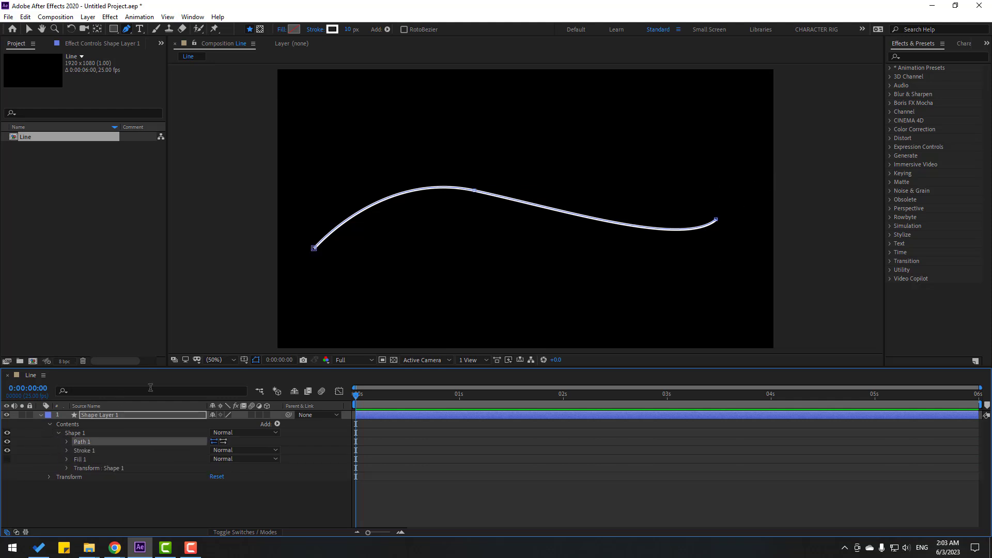
Step: Drag the curve's vertices and Bezier handles into a smooth S-wave rising at the right end
drag(719, 220, 774, 161)
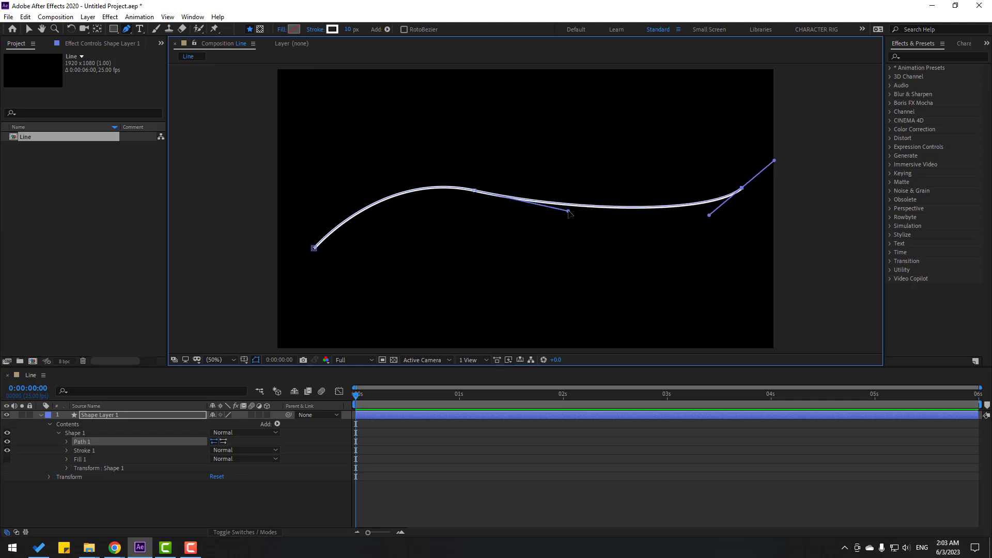
drag(569, 213, 622, 231)
click(474, 184)
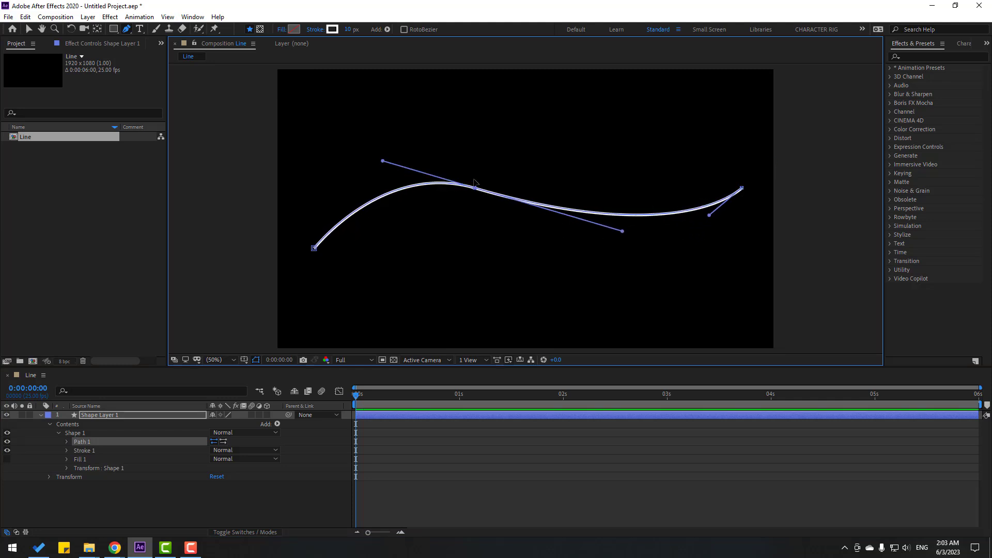
drag(474, 183, 474, 166)
drag(742, 190, 674, 254)
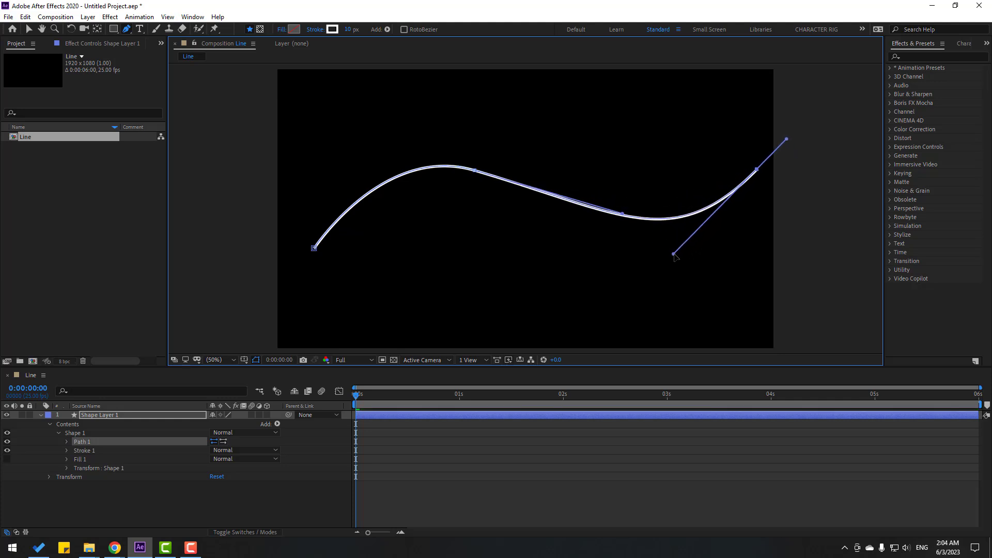
drag(757, 170, 749, 168)
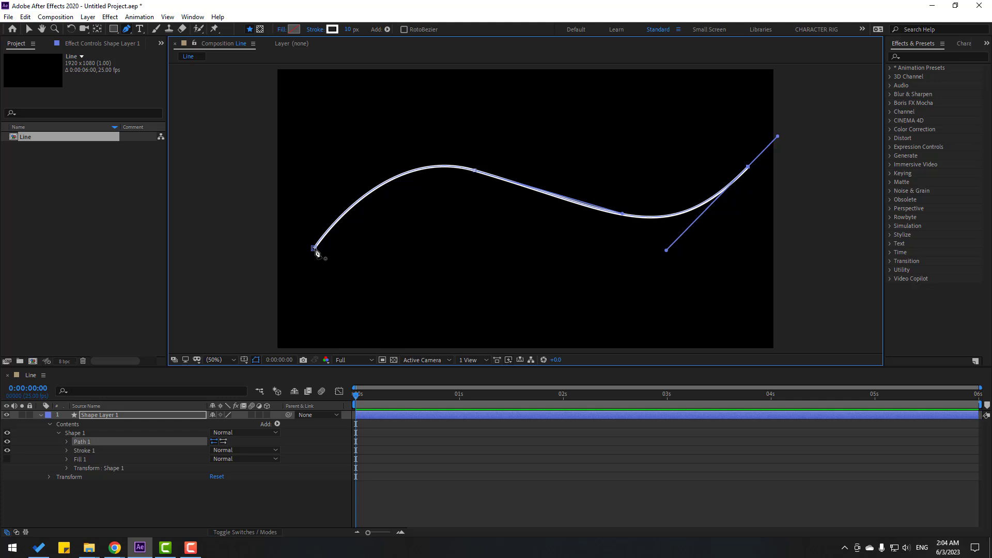
click(29, 29)
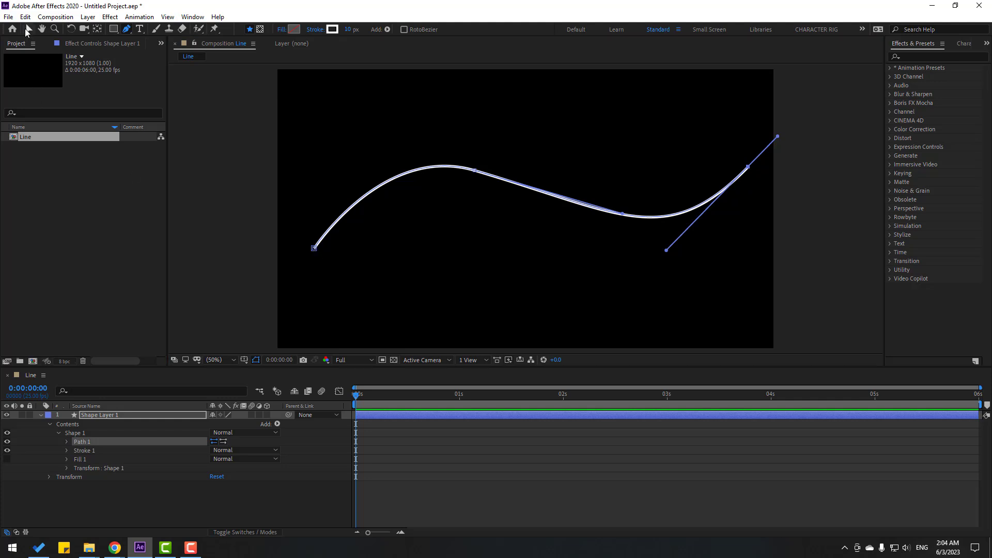
click(148, 489)
click(157, 478)
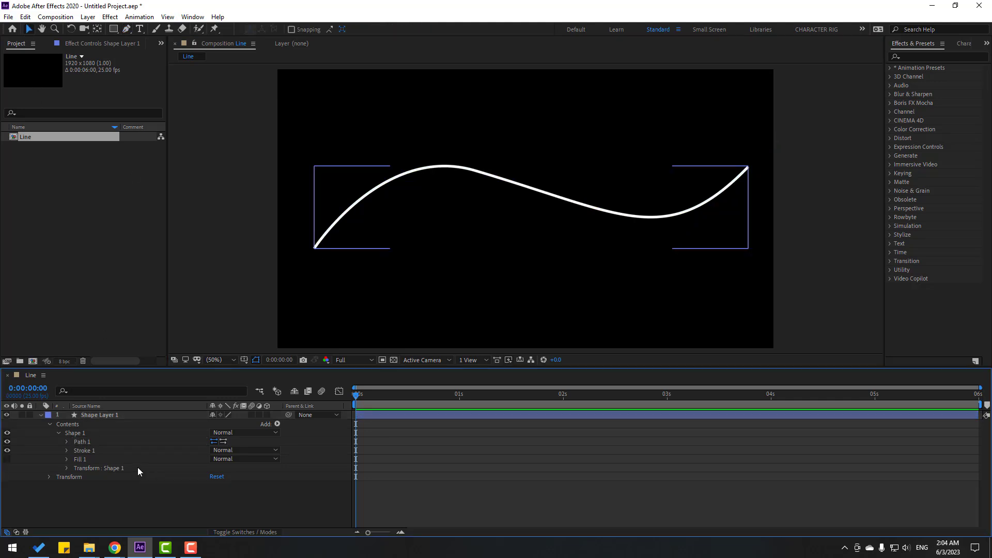
Step: Add Trim Paths to Shape Layer 1 and keyframe its End at 0% at time 0
click(113, 416)
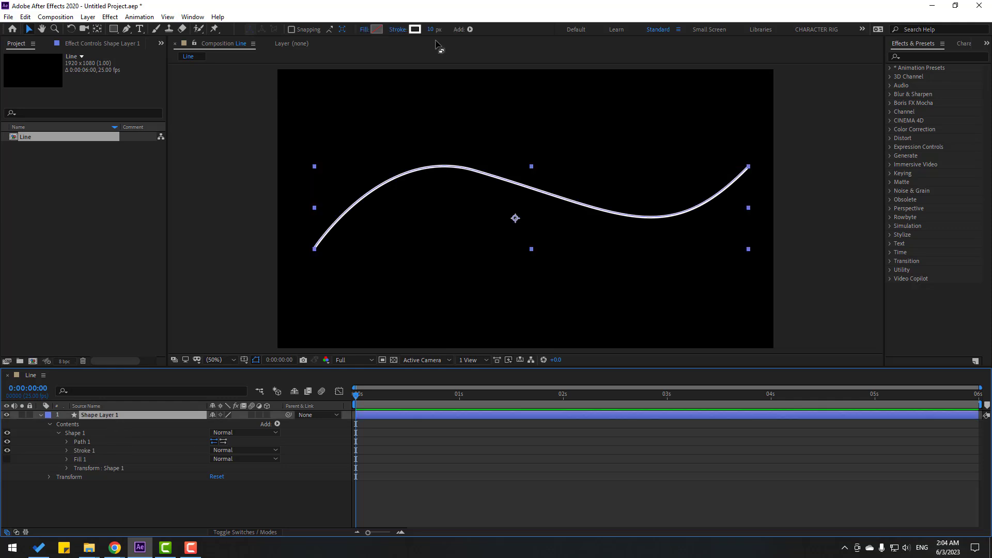
click(470, 29)
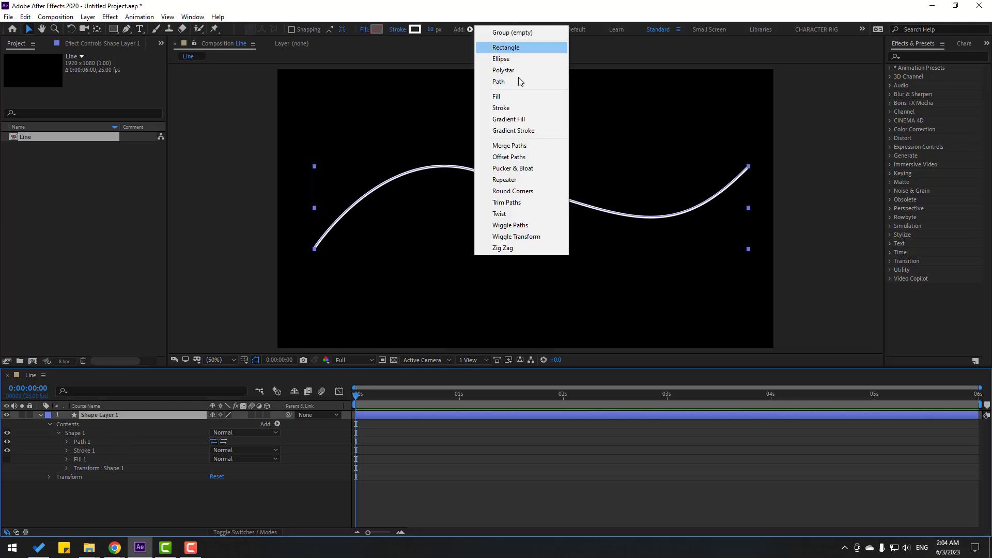
click(515, 203)
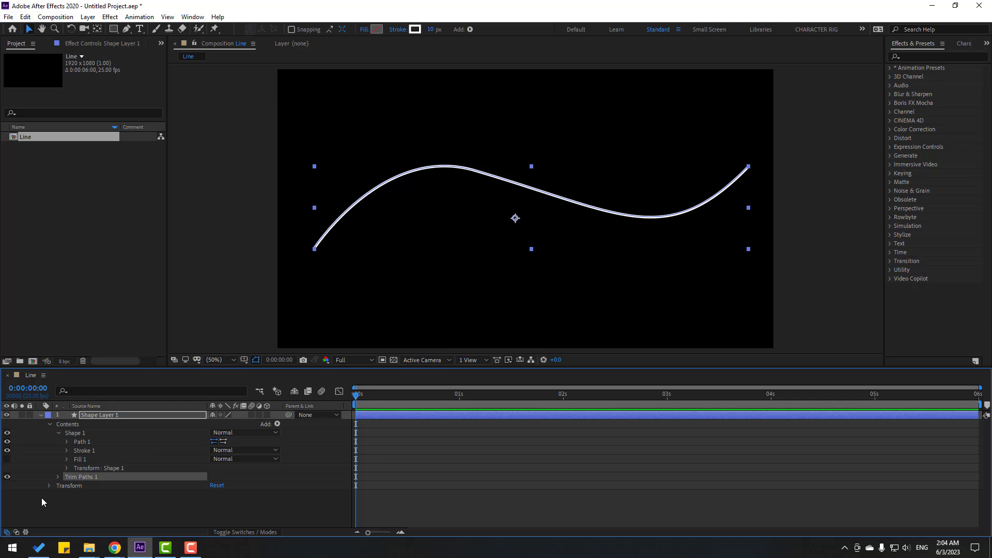
click(58, 477)
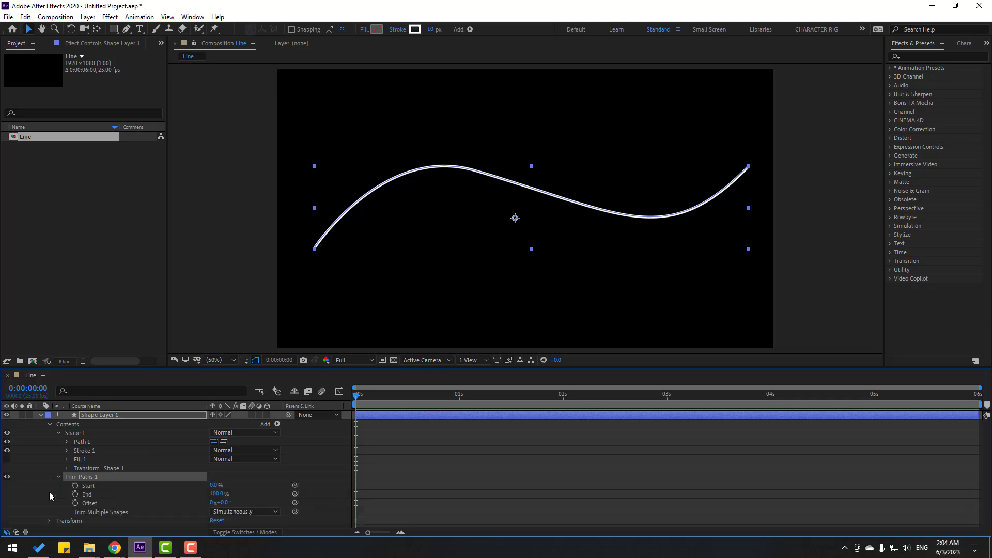
click(216, 494)
text(0)
key(Return)
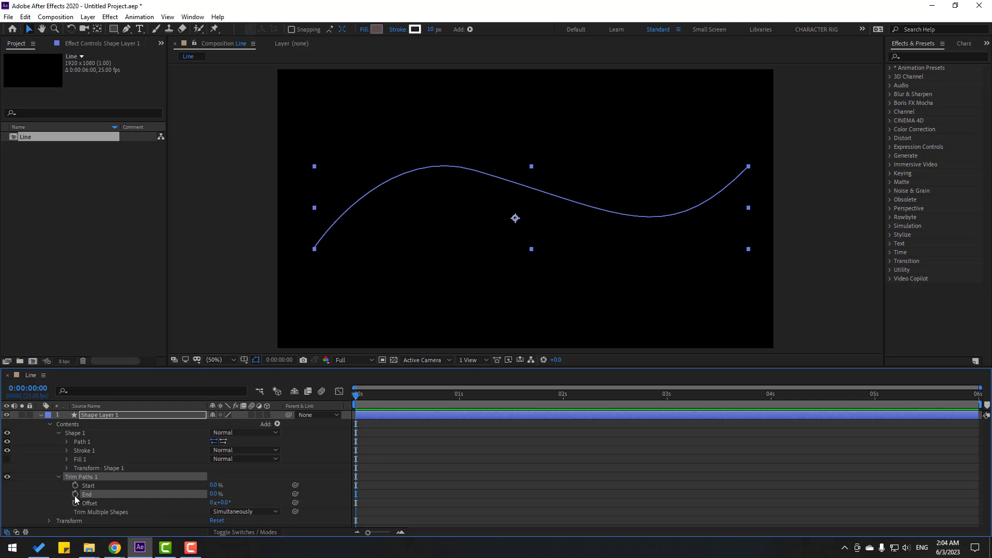
Step: Keyframe End at 100% at 0:00:00:24 and apply Easy Ease to both End keyframes
drag(369, 399, 455, 404)
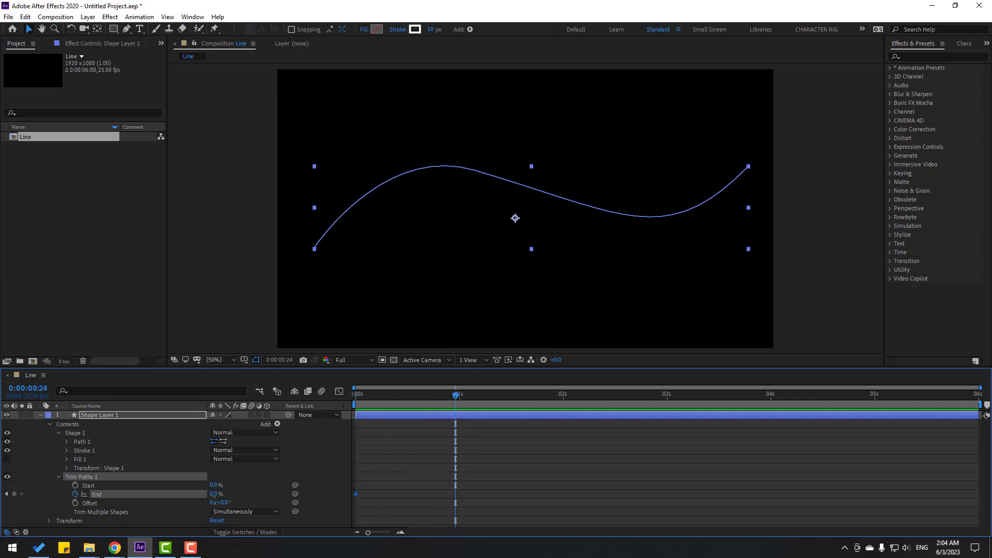
click(214, 495)
text(100)
key(Return)
mouse_move(498, 482)
mouse_down()
mouse_move(366, 507)
mouse_move(364, 495)
mouse_up()
right_click(358, 496)
mouse_move(364, 490)
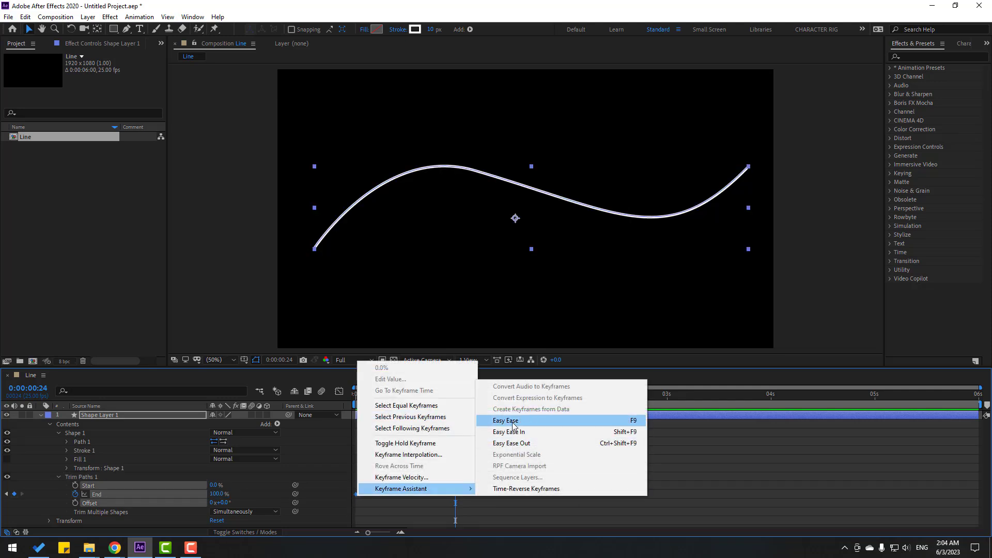
click(631, 422)
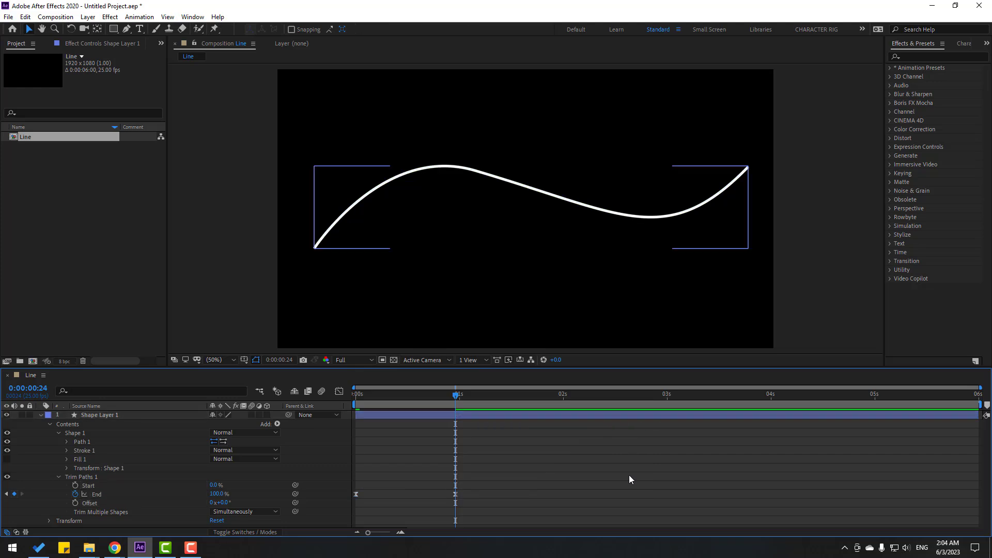
Step: Keyframe Trim Paths Start up to 100% at 0:00:00:20 and Easy Ease the Start keyframes
key(space)
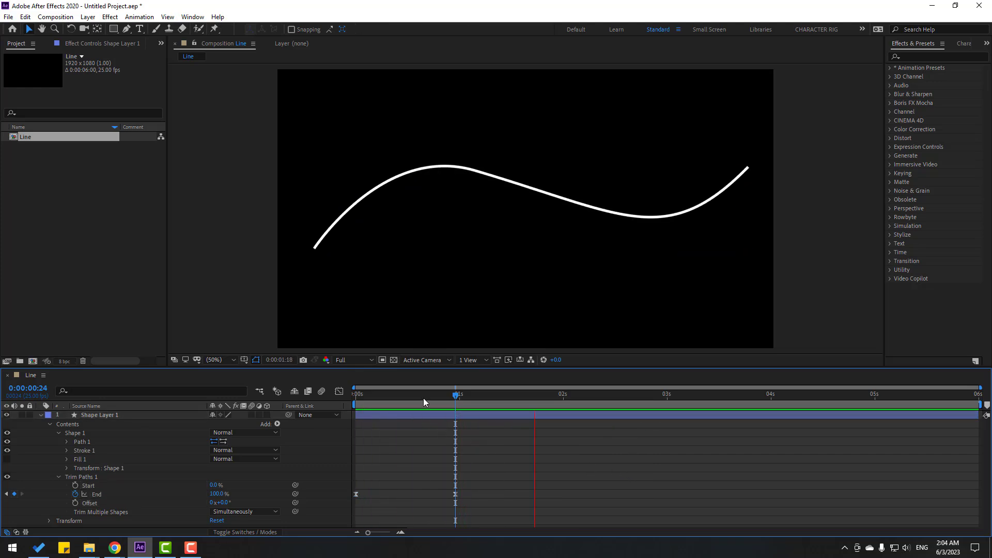
mouse_move(469, 399)
mouse_down()
mouse_move(364, 406)
mouse_move(442, 408)
mouse_move(384, 402)
mouse_move(485, 396)
mouse_up()
click(75, 486)
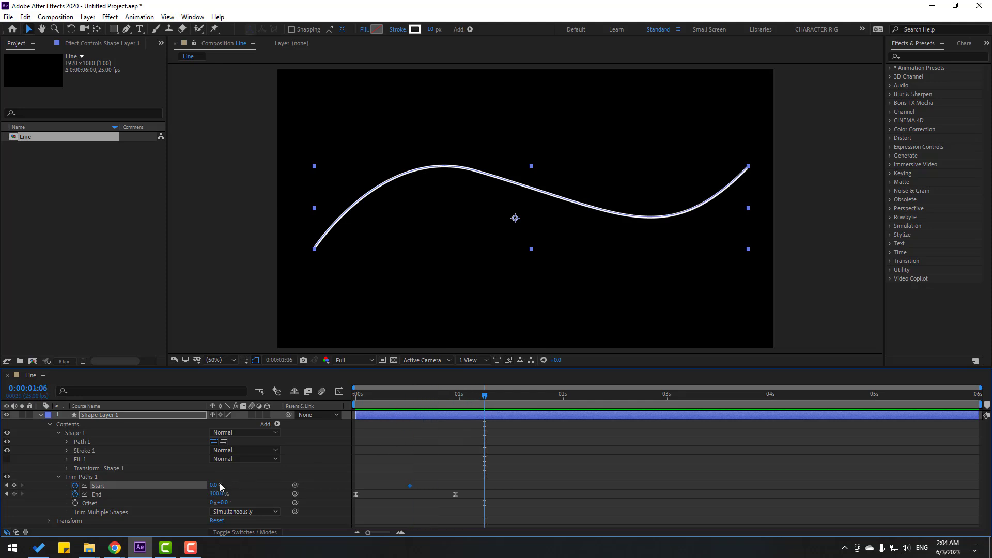
text(100)
key(Return)
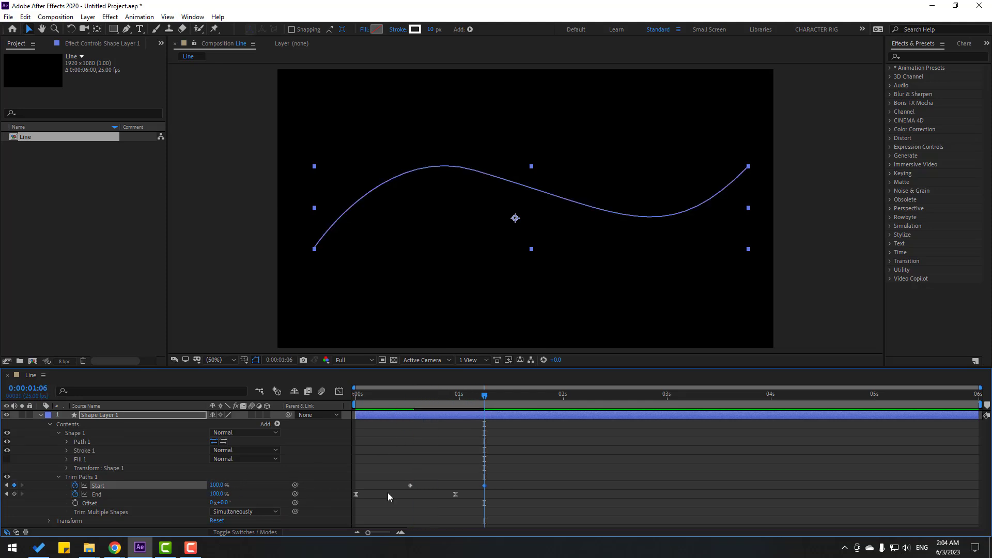
drag(536, 464, 412, 484)
right_click(410, 486)
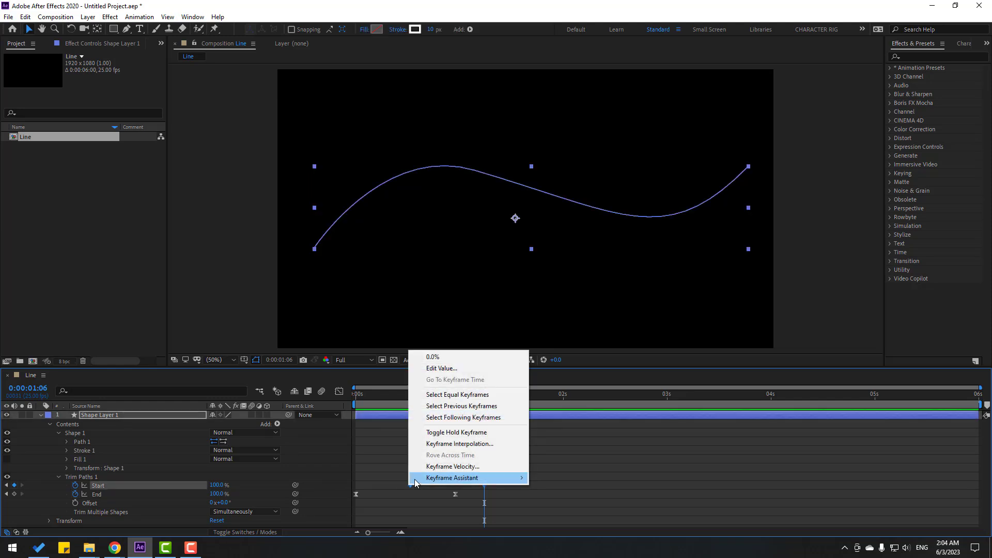
mouse_move(476, 478)
click(556, 409)
Step: Shift both Start keyframes slightly earlier so the erase follows the draw-on more closely
key(space)
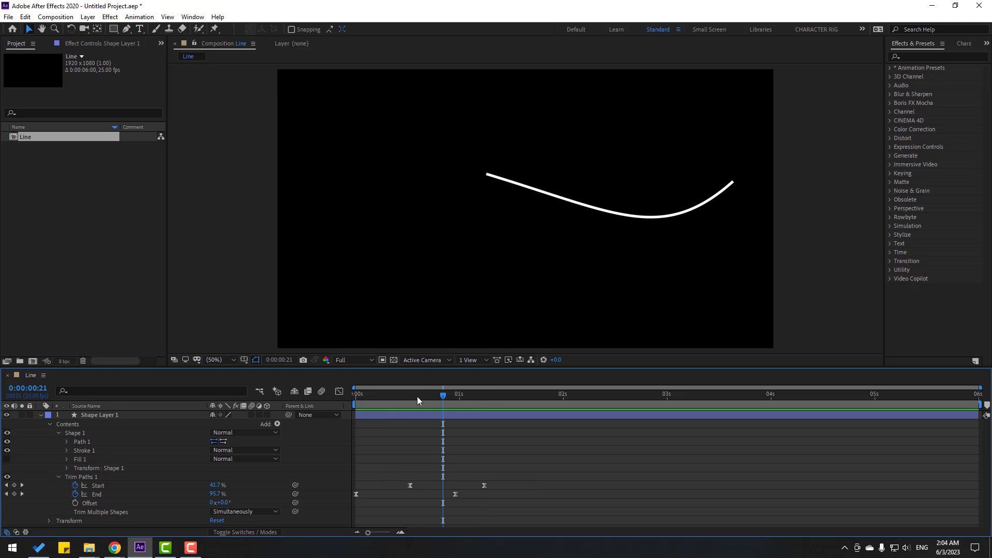
drag(410, 485, 392, 485)
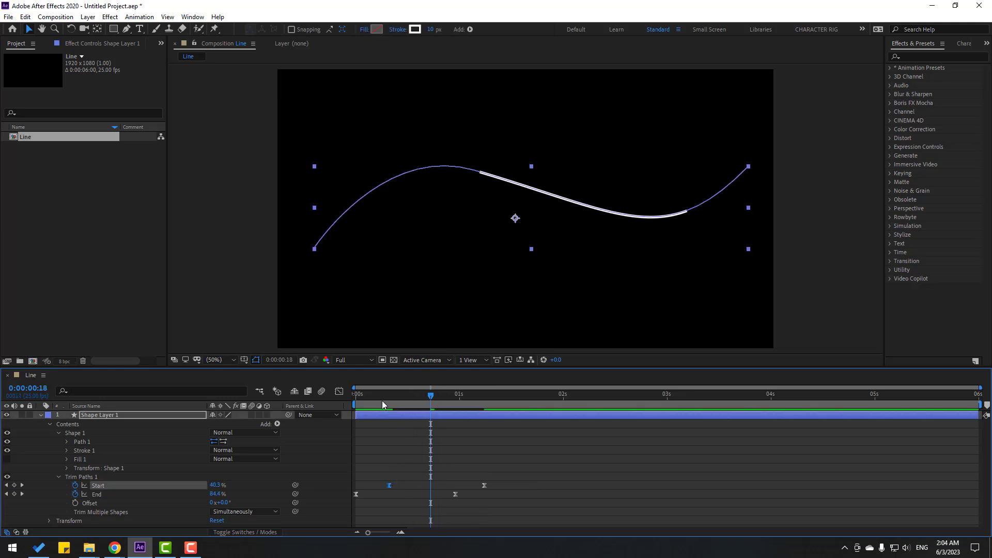
drag(383, 398, 439, 398)
key(space)
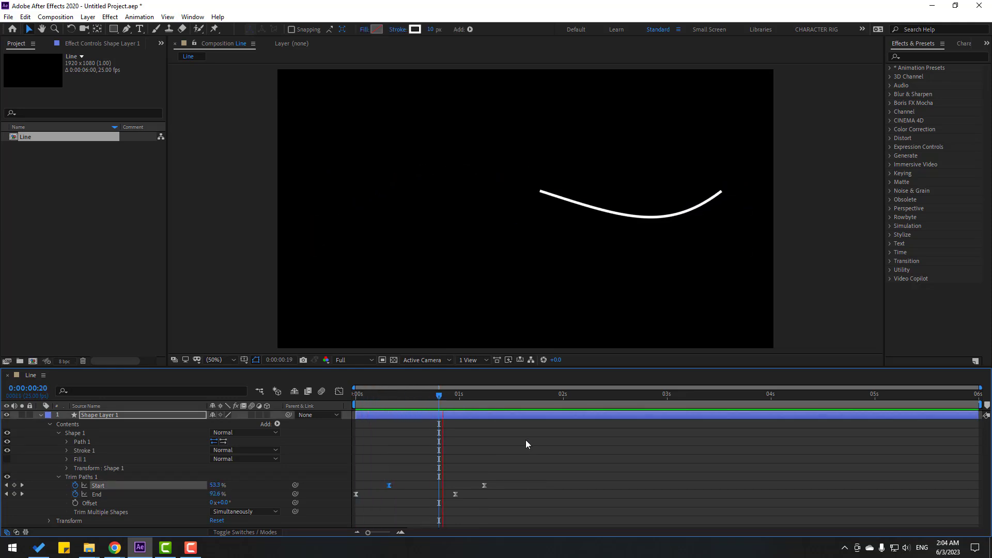
click(434, 395)
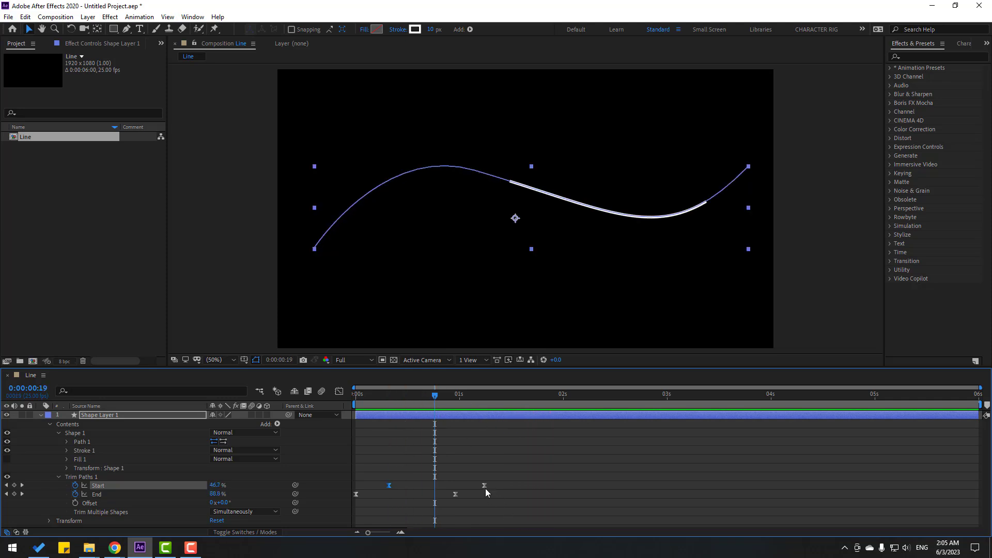
drag(484, 486, 472, 486)
Step: Preview the adjusted timing, then zoom the viewer onto the line's end at 0:00:00:07
key(space)
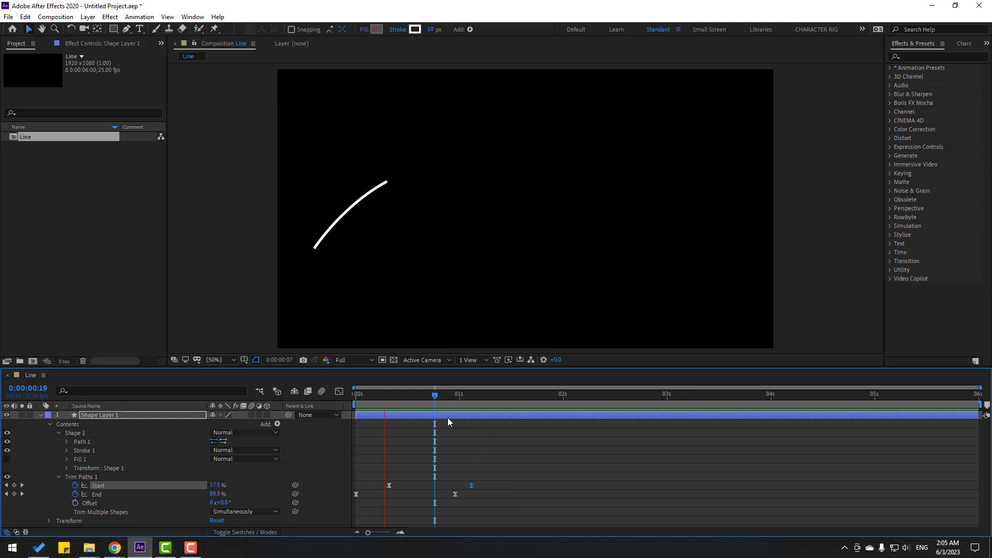
key(space)
drag(400, 405, 385, 404)
click(460, 425)
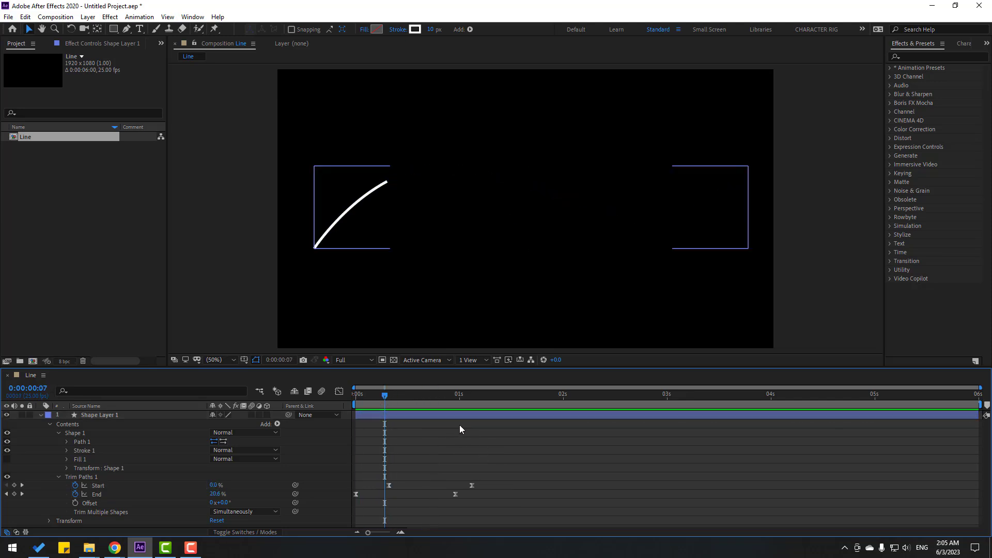
drag(373, 283, 459, 284)
scroll(460, 283, up, 4)
drag(558, 331, 501, 282)
scroll(496, 274, up, 2)
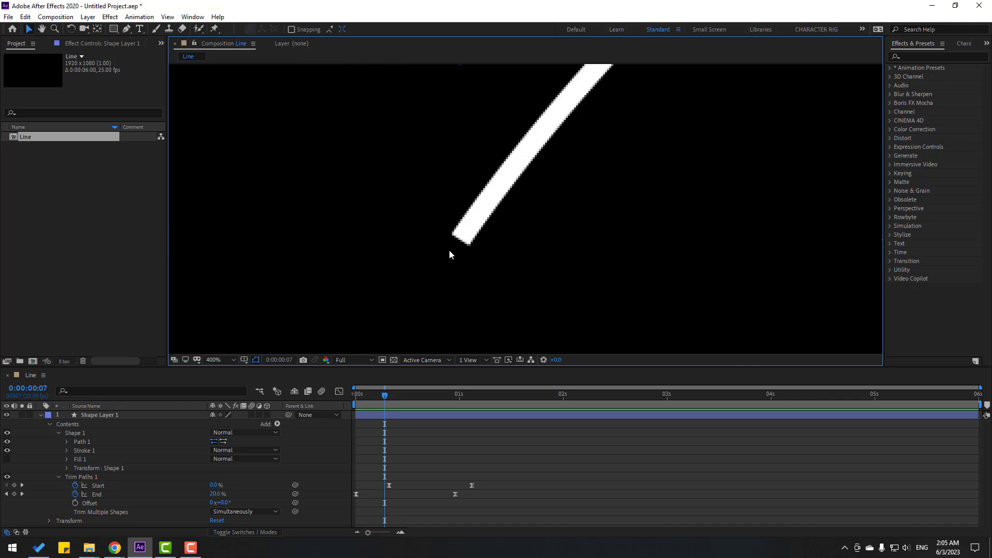
Step: Change Stroke 1's Line Cap from Butt Cap to Round Cap
click(64, 454)
scroll(64, 454, down, 1)
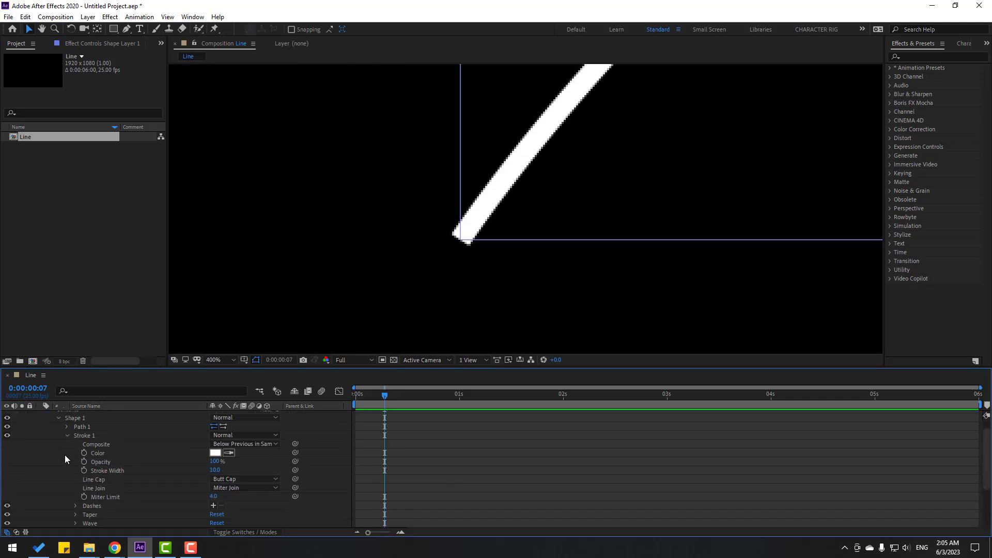
click(232, 480)
click(254, 502)
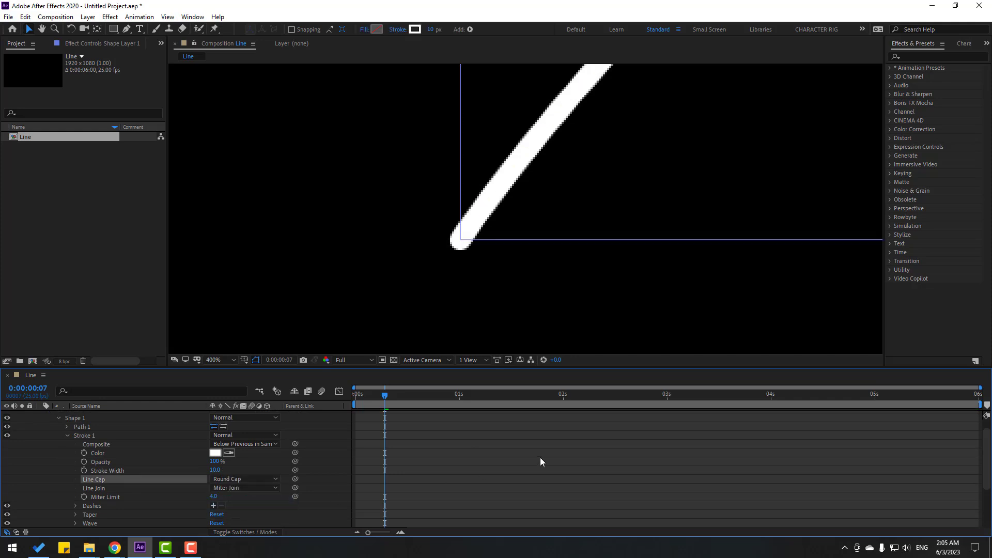
scroll(613, 287, down, 2)
scroll(530, 292, down, 1)
scroll(96, 482, down, 2)
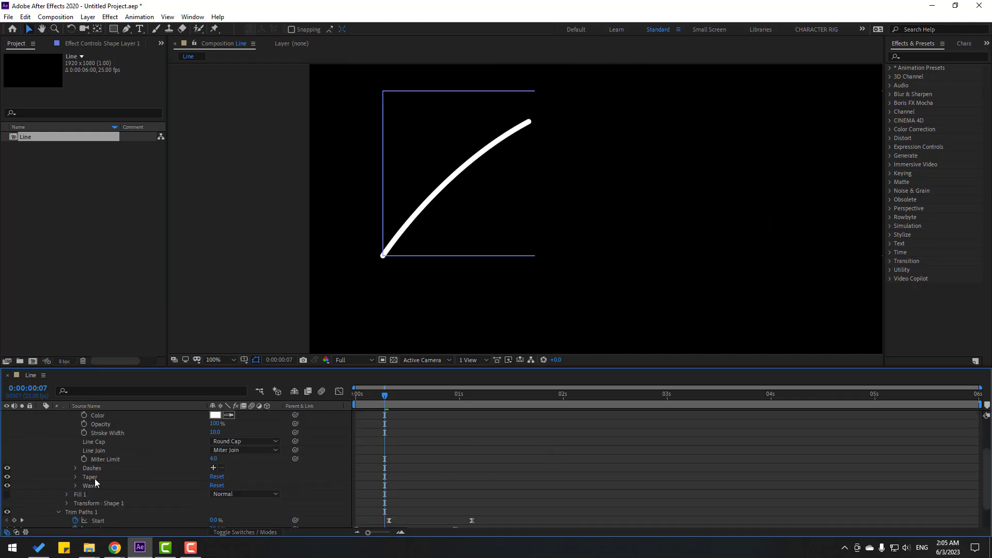
Step: Add a dash to Stroke 1 with Dash length 69 and preview the dashed line
click(214, 468)
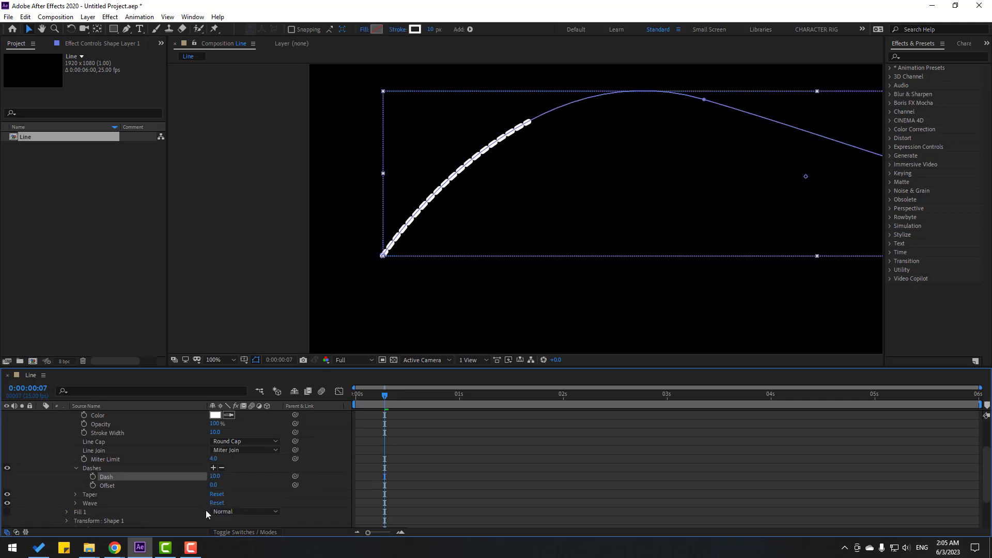
drag(214, 478, 519, 473)
click(649, 275)
scroll(650, 275, down, 1)
key(space)
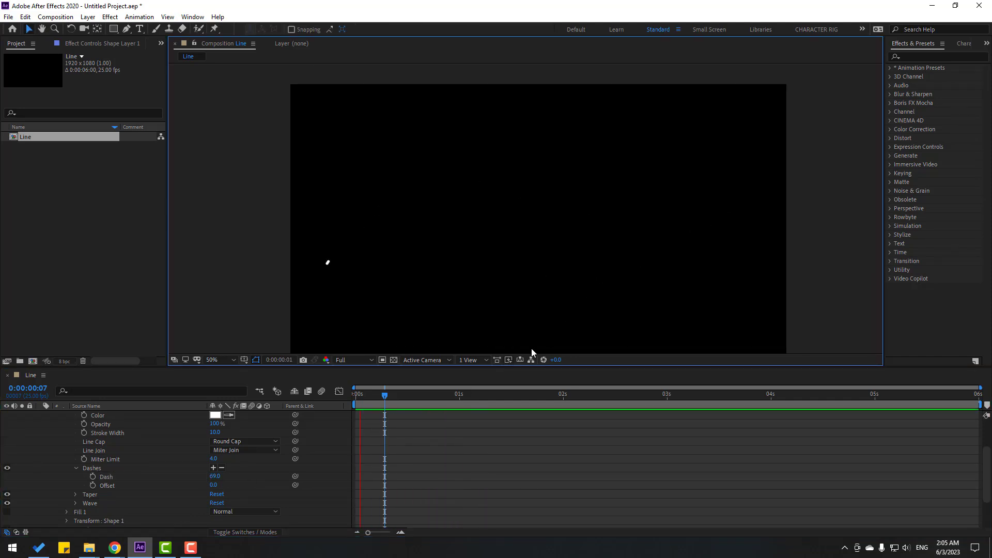
click(445, 396)
drag(445, 396, 332, 404)
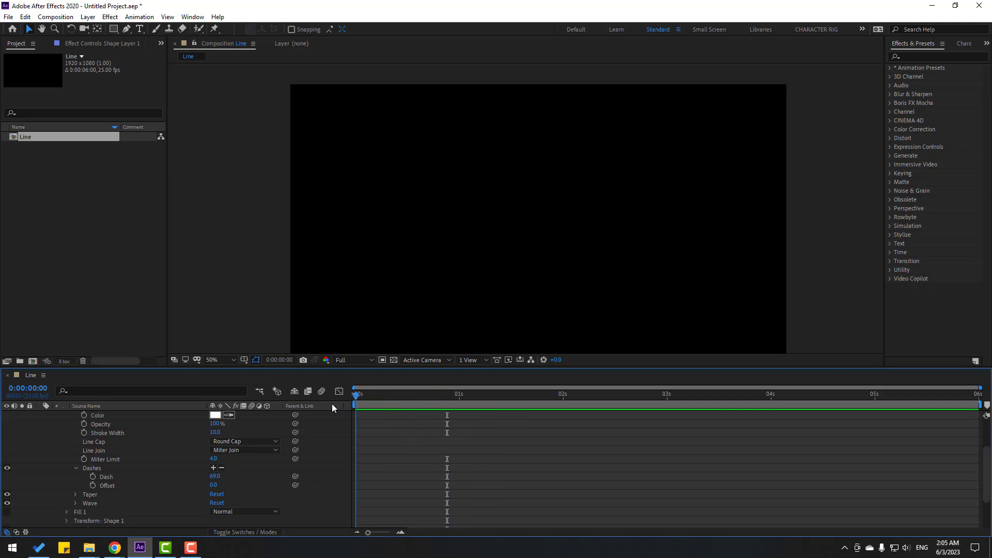
Step: Keyframe Dash Offset from 0 to 200 near 1 s, preview it, then remove the dashes
click(92, 486)
drag(368, 395, 467, 399)
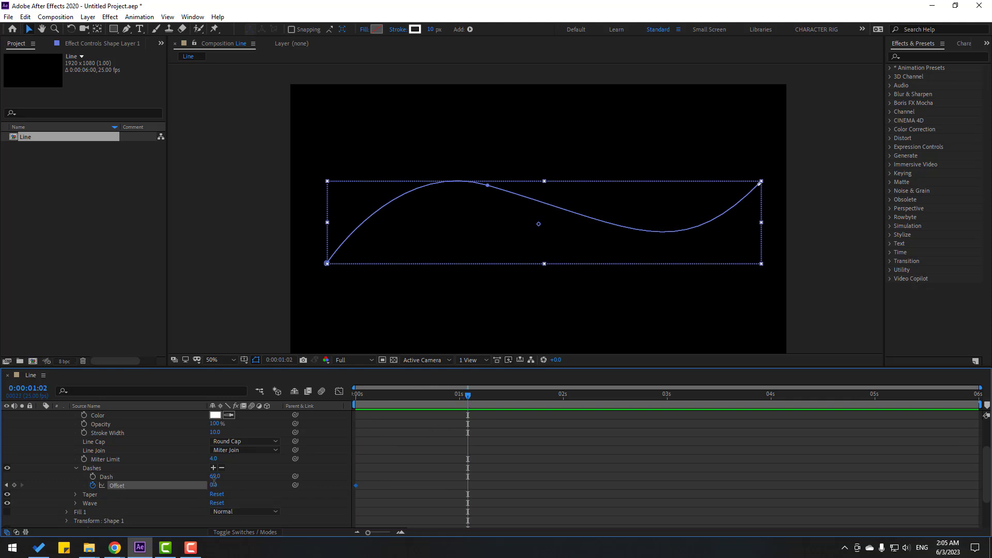
text(00)
key(Return)
key(space)
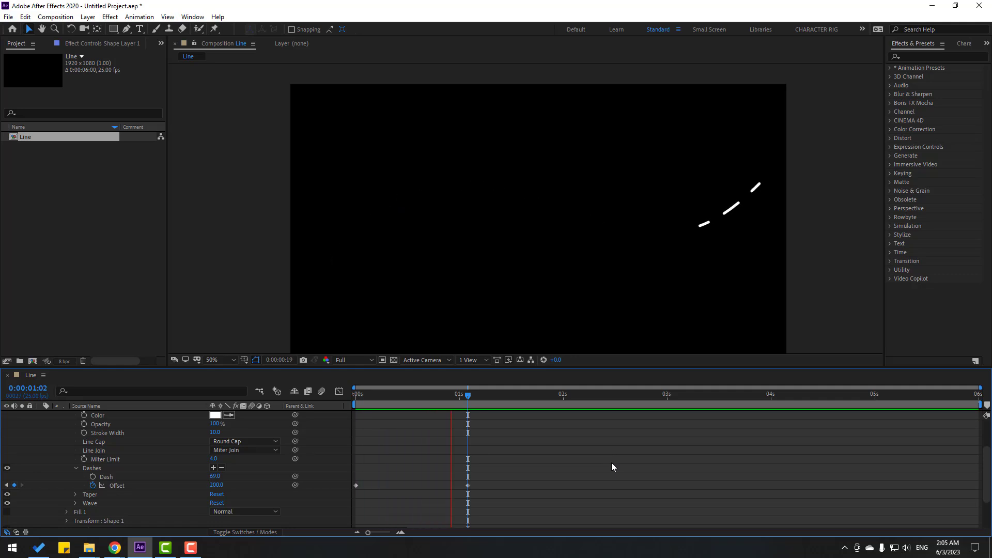
key(space)
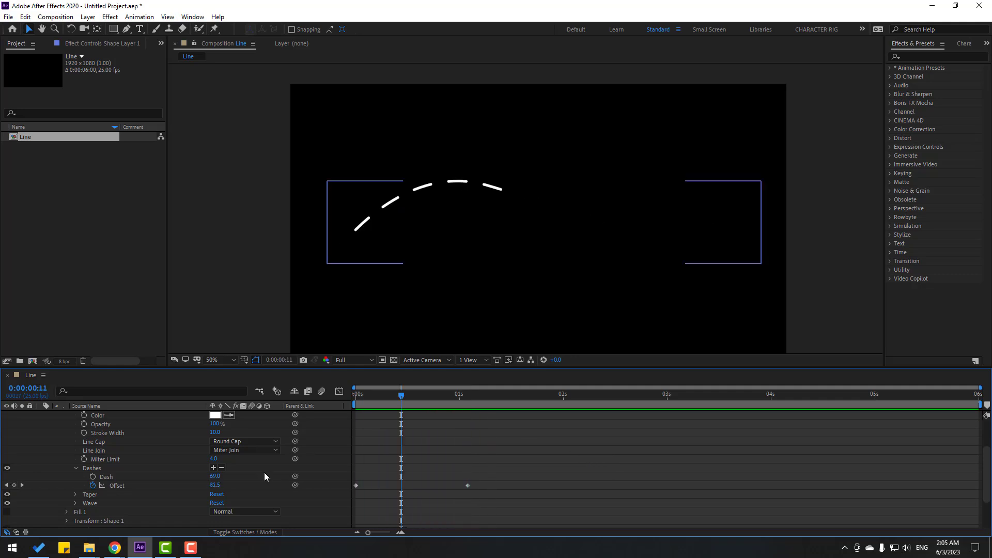
click(222, 468)
Step: Expand the stroke's Taper and try Start and End Length at 100% while previewing
key(space)
scroll(94, 515, up, 1)
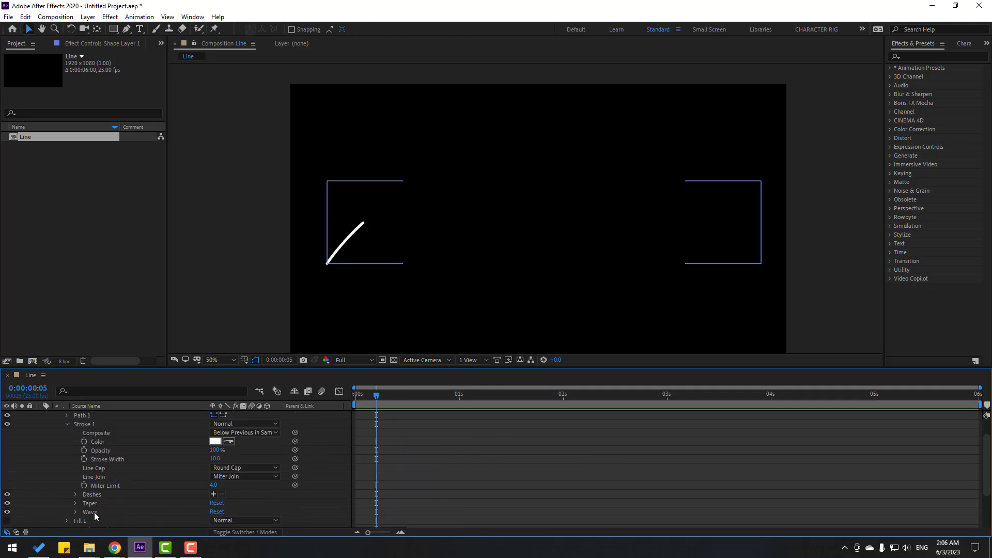
scroll(72, 504, down, 2)
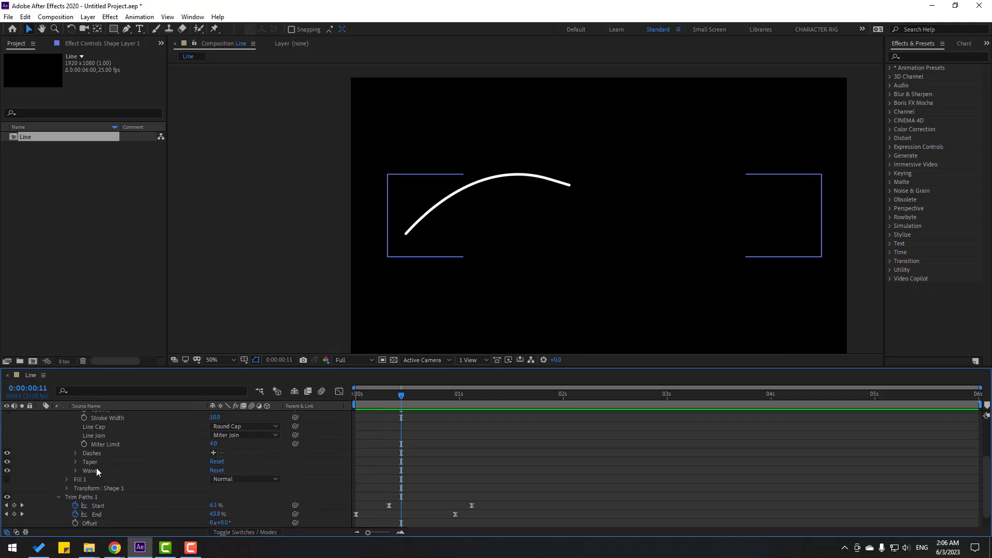
click(76, 461)
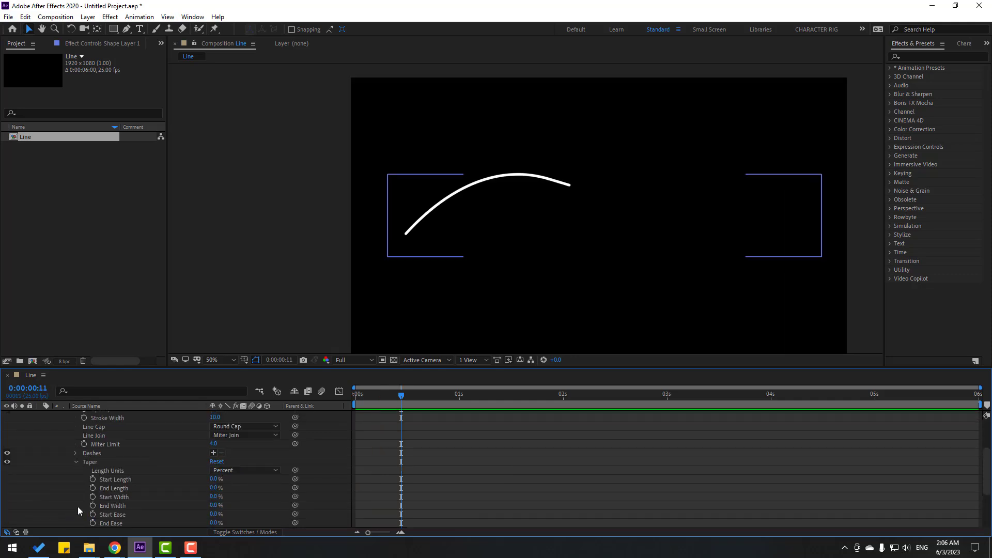
click(128, 481)
drag(401, 396, 446, 400)
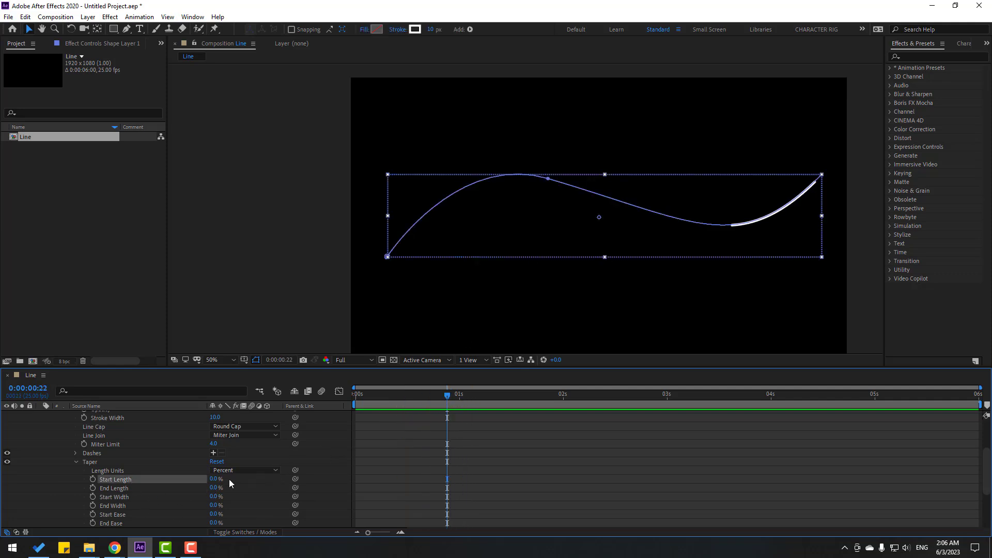
drag(212, 482, 635, 465)
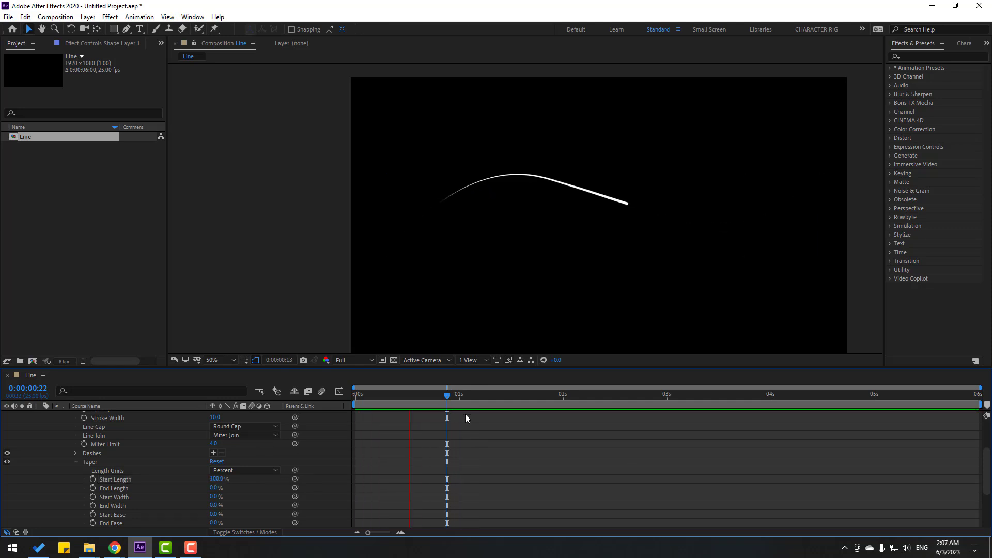
click(439, 396)
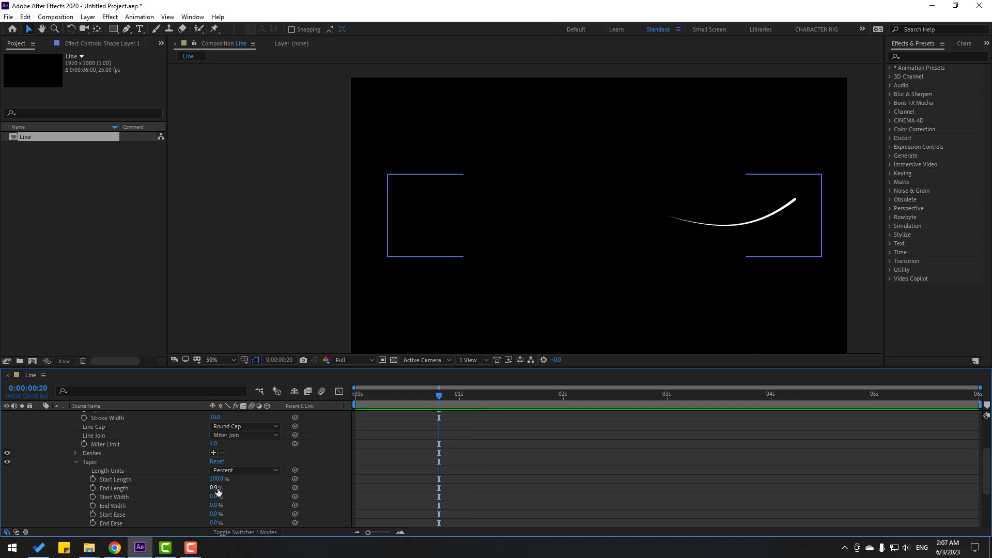
mouse_move(212, 488)
mouse_down()
mouse_move(383, 498)
mouse_move(536, 486)
mouse_up()
key(space)
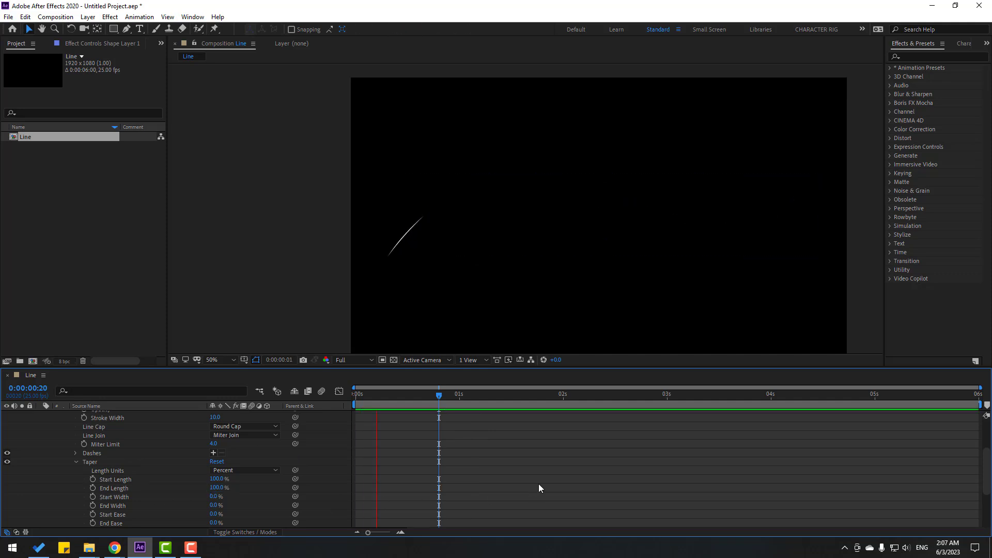
drag(440, 398, 400, 401)
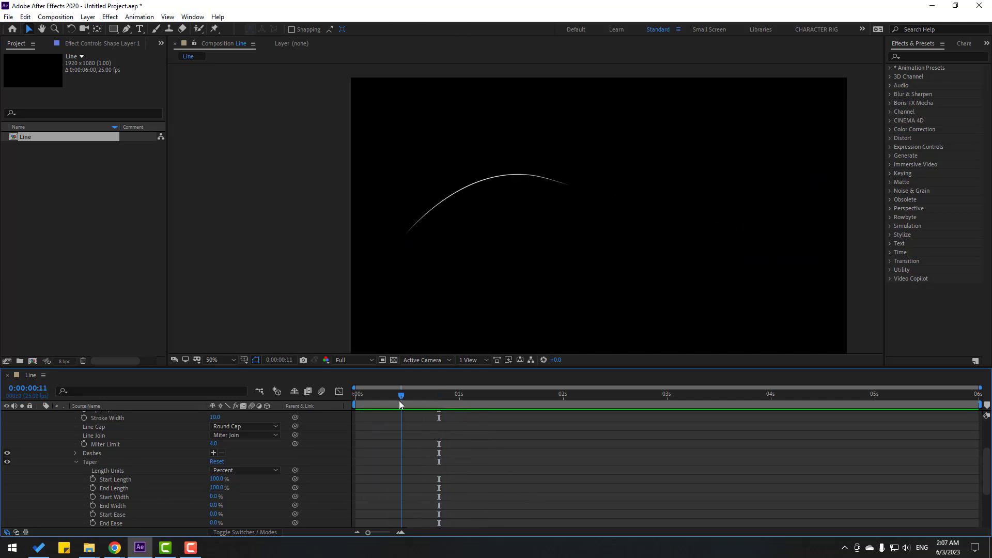
Step: Set Taper End Length to 50% and Start Length to 70%, then preview
click(216, 488)
text(50)
key(Return)
key(space)
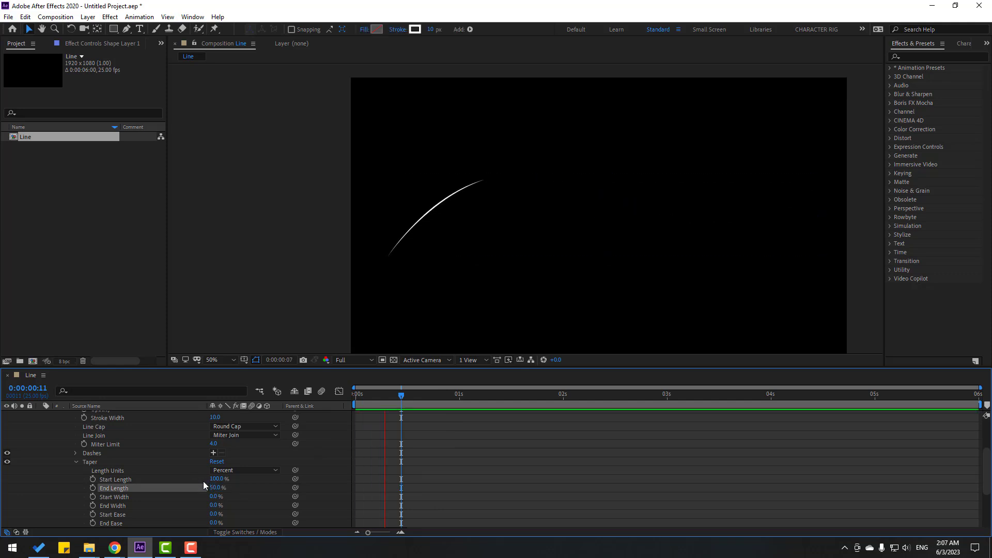
key(space)
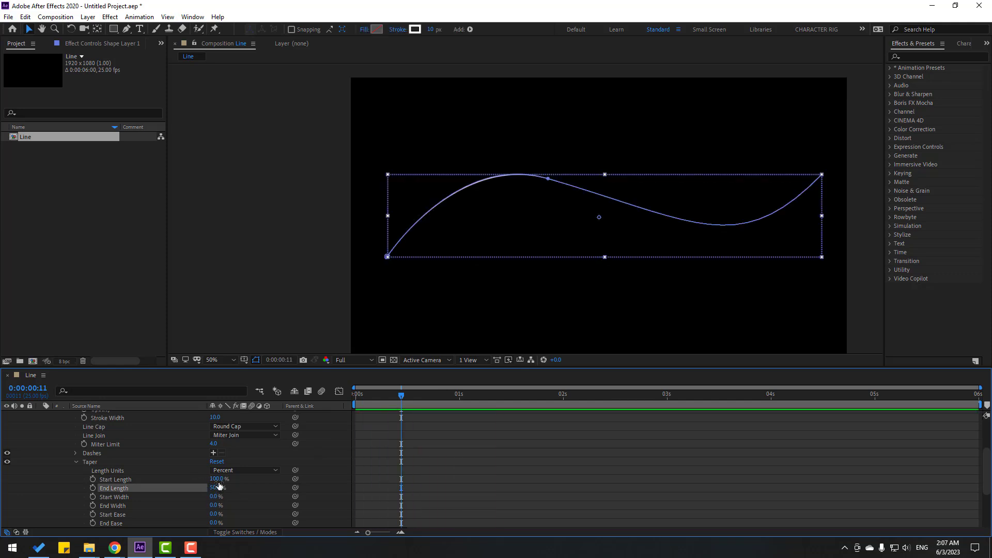
click(217, 479)
text(70)
key(Return)
key(space)
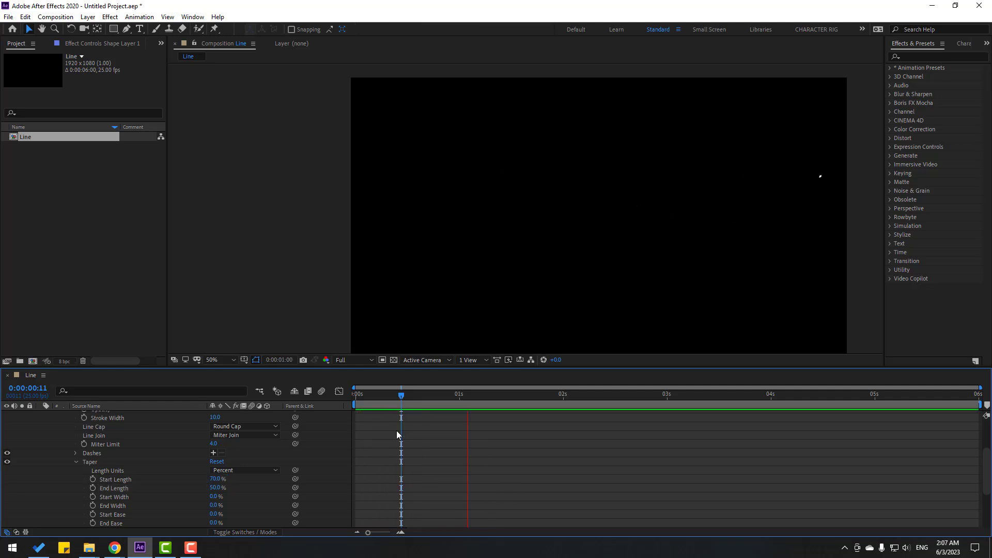
drag(401, 393, 431, 393)
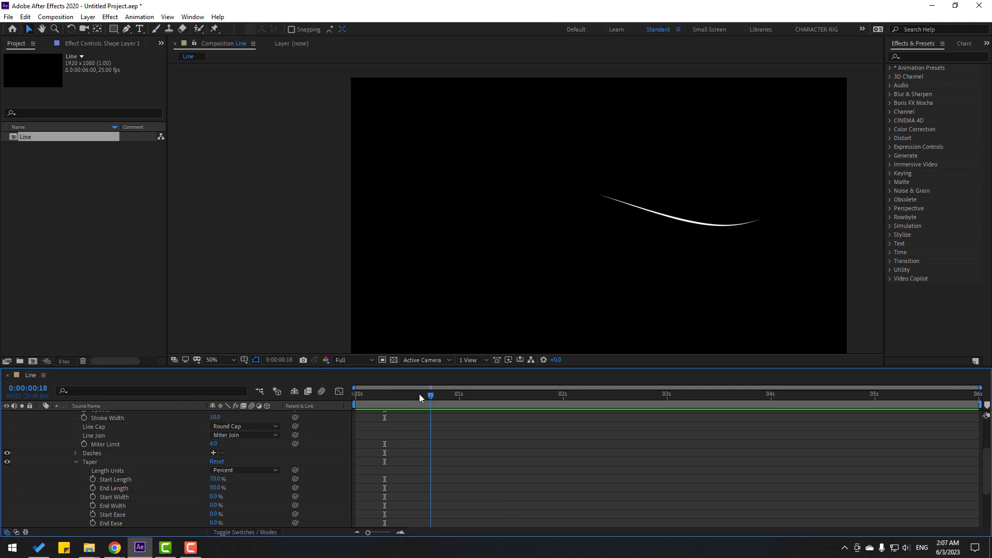
Step: Scrub the Taper End Ease to 34%
click(418, 394)
scroll(156, 512, down, 1)
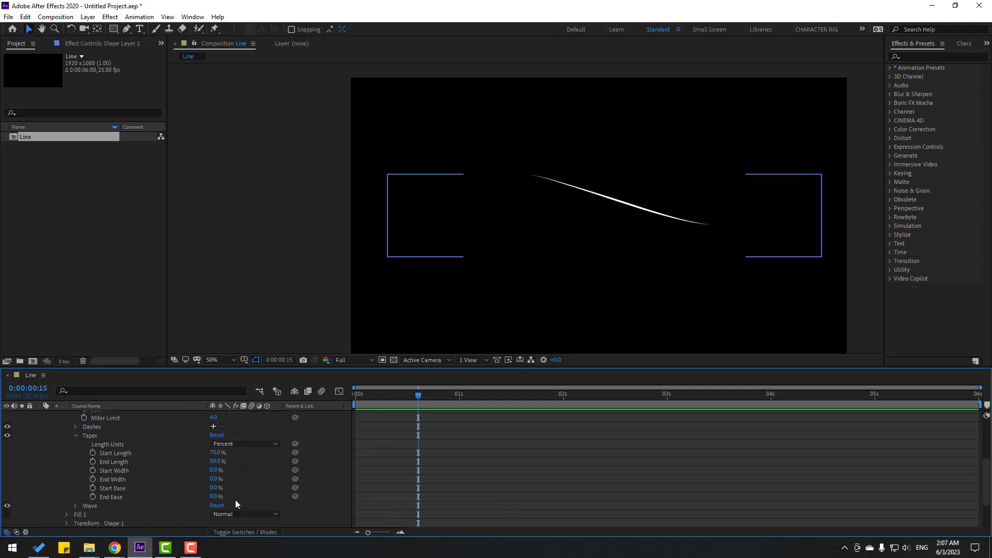
click(219, 497)
drag(261, 487, 670, 233)
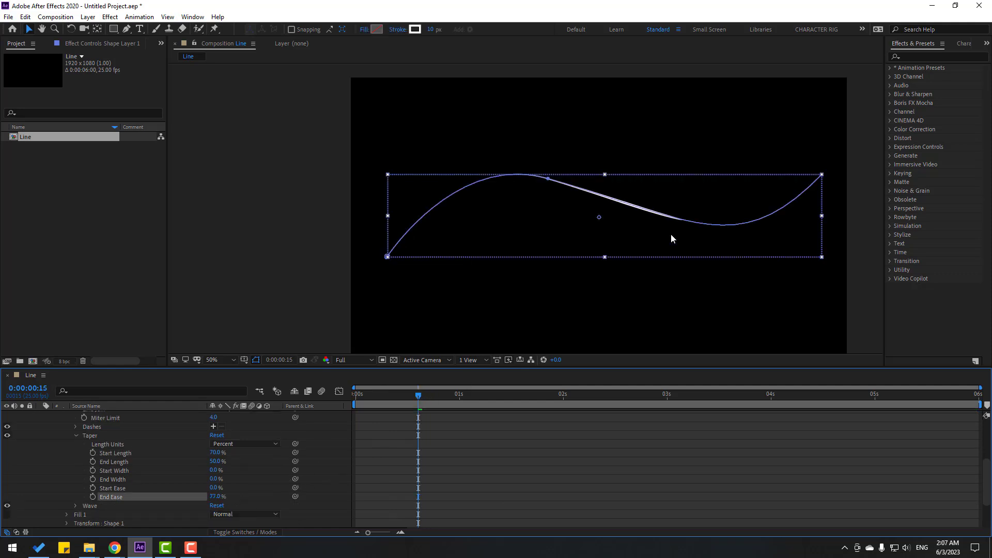
scroll(671, 233, up, 4)
drag(216, 497, 176, 496)
drag(169, 497, 134, 496)
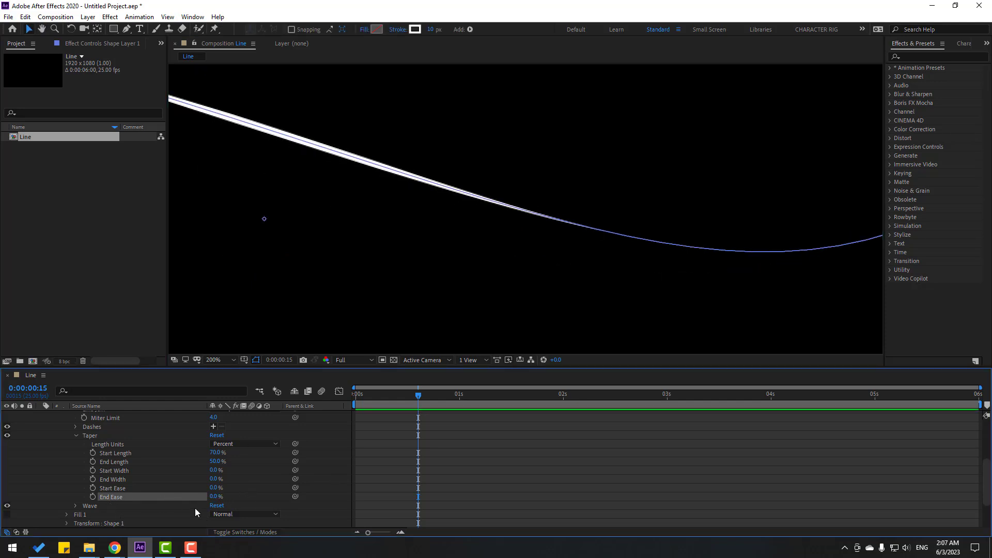
drag(213, 496, 256, 497)
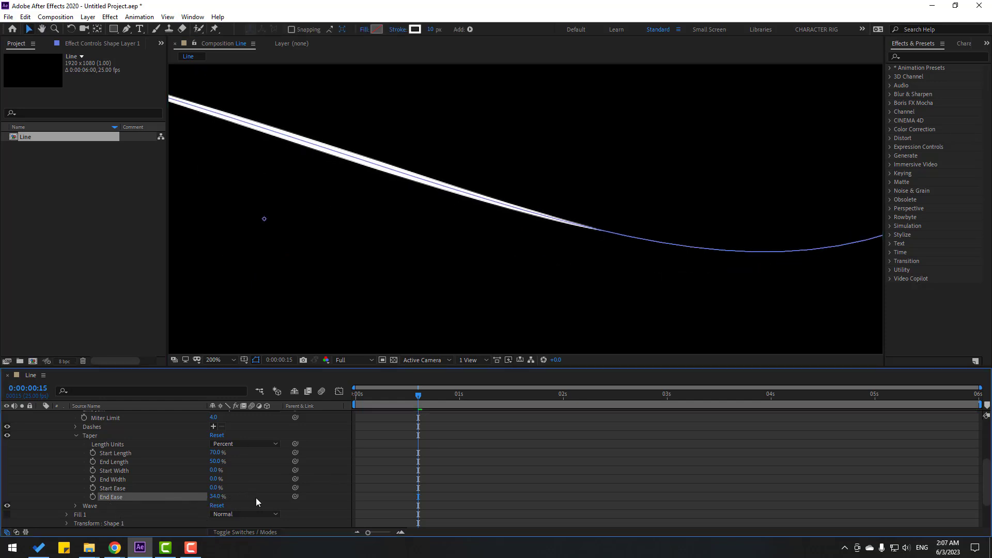
Step: Raise the Taper Start Ease to 81% and preview the animation
click(210, 490)
scroll(370, 234, down, 3)
drag(370, 234, 520, 232)
scroll(520, 231, up, 2)
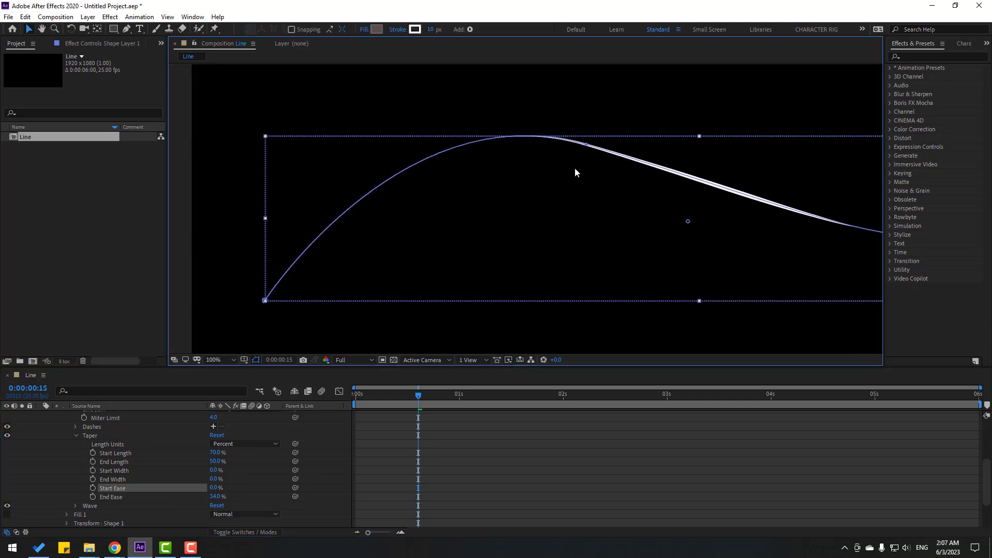
scroll(576, 172, up, 4)
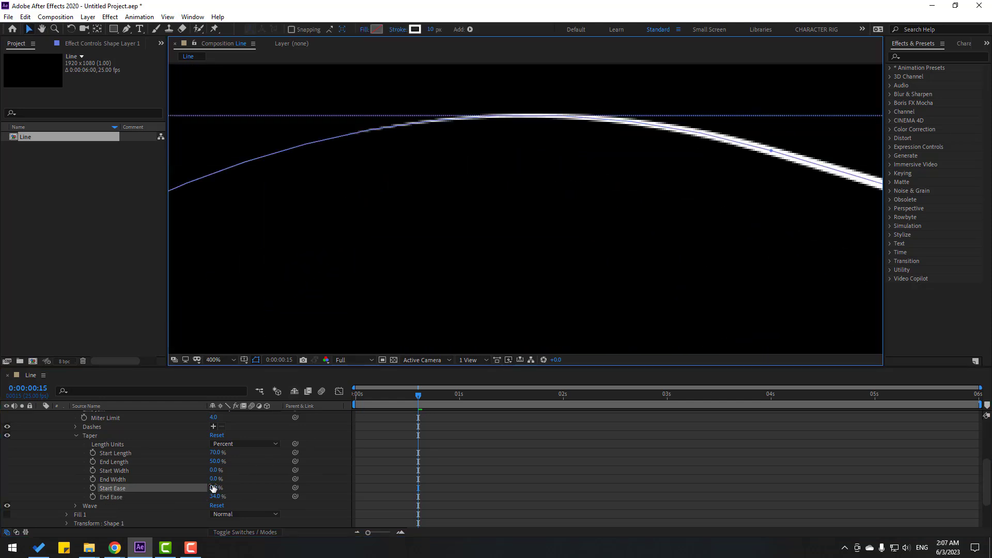
drag(213, 488, 554, 474)
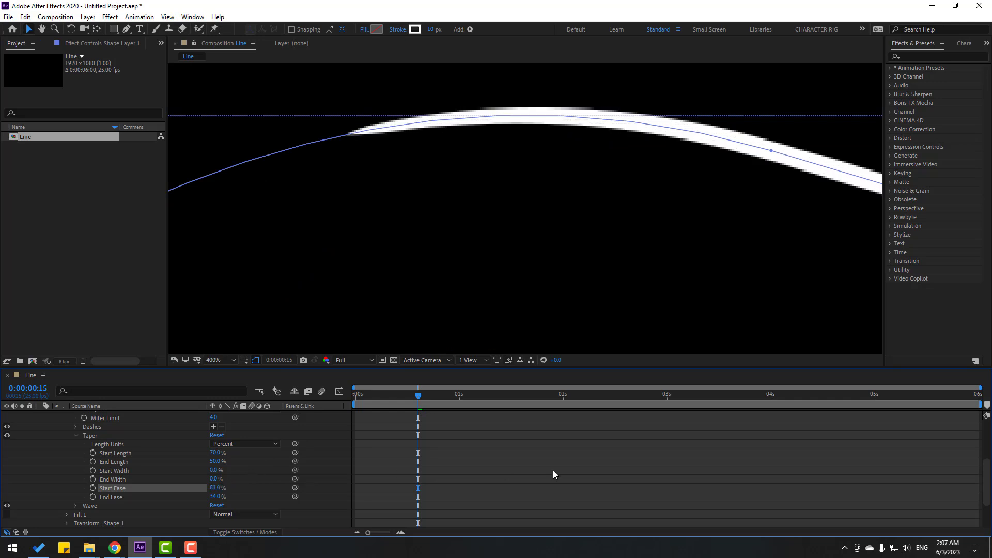
scroll(550, 317, down, 6)
key(space)
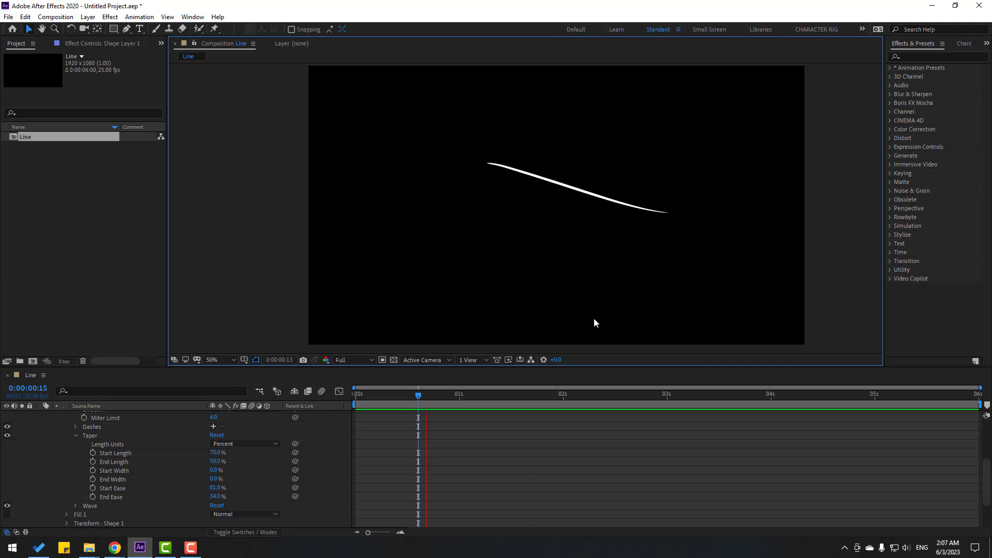
Step: Collapse Shape Layer 1 and duplicate it with Ctrl+D at frame 7
key(space)
scroll(31, 428, up, 5)
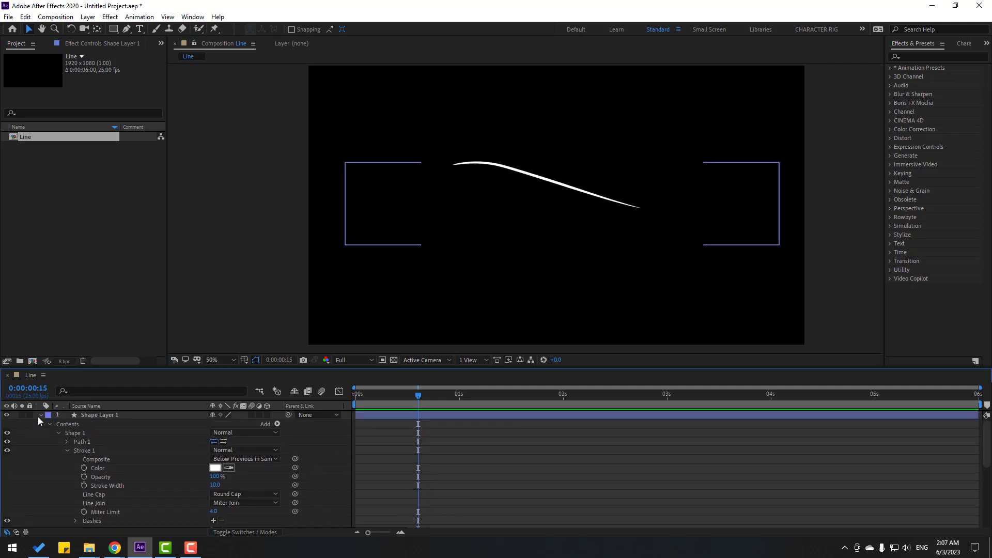
click(39, 417)
click(116, 417)
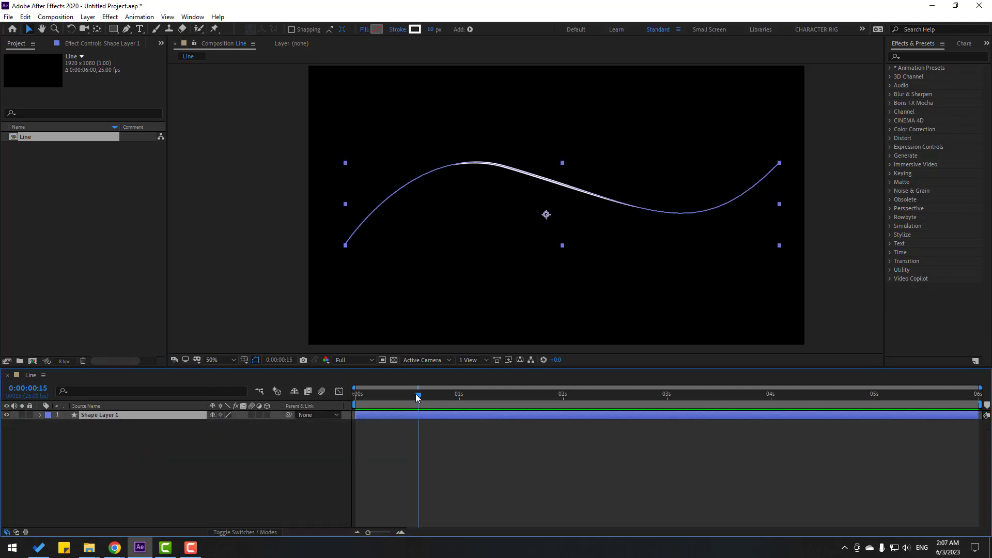
drag(416, 394, 372, 396)
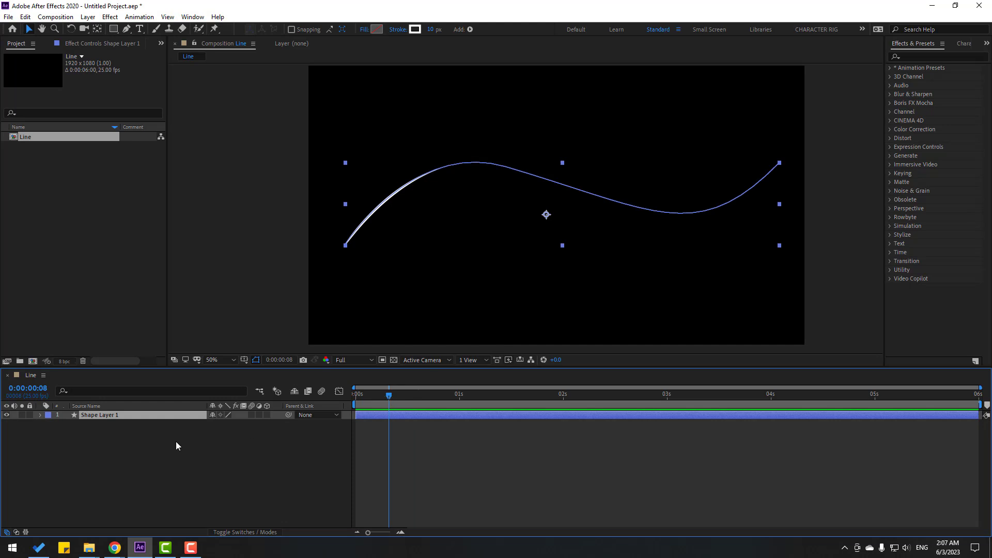
key(ctrl+d)
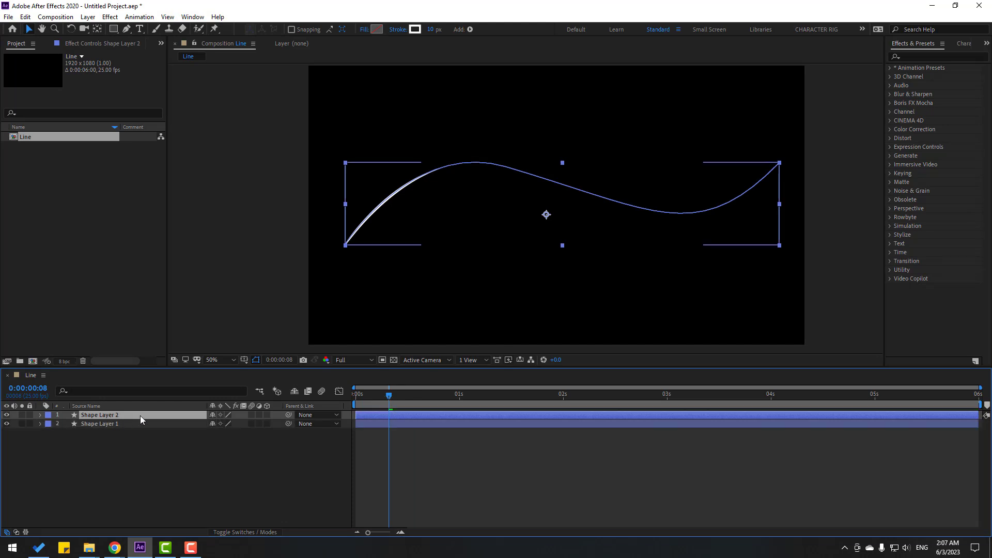
Step: Set the duplicate Shape Layer 2's stroke colour to a saturated yellow
click(415, 29)
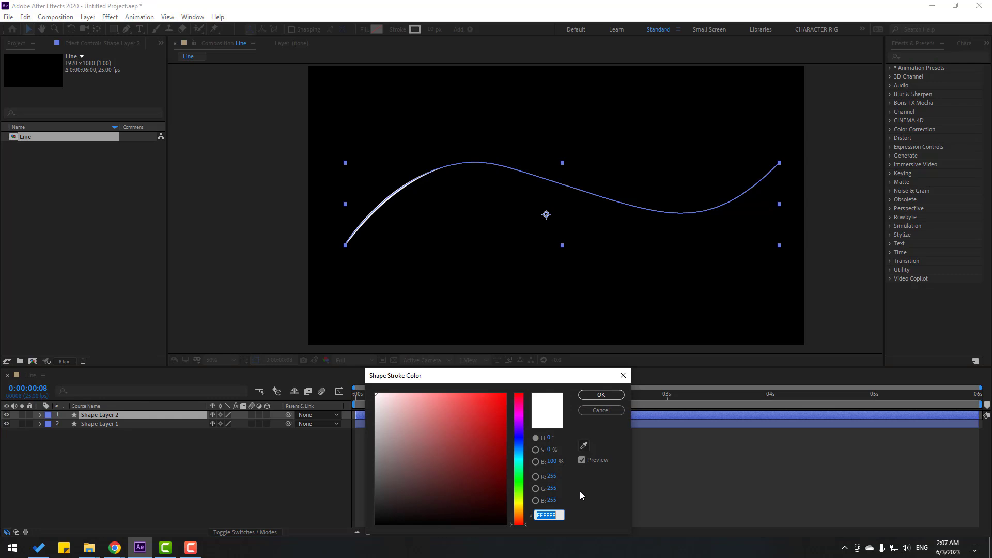
click(522, 501)
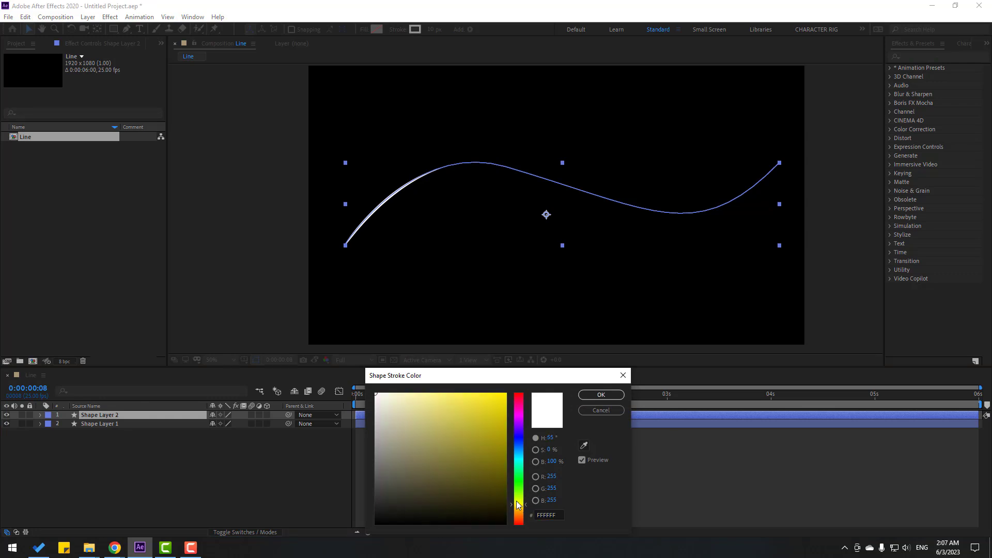
click(489, 417)
click(601, 395)
Step: Slide the yellow layer's bar slightly later and preview the animation
click(401, 431)
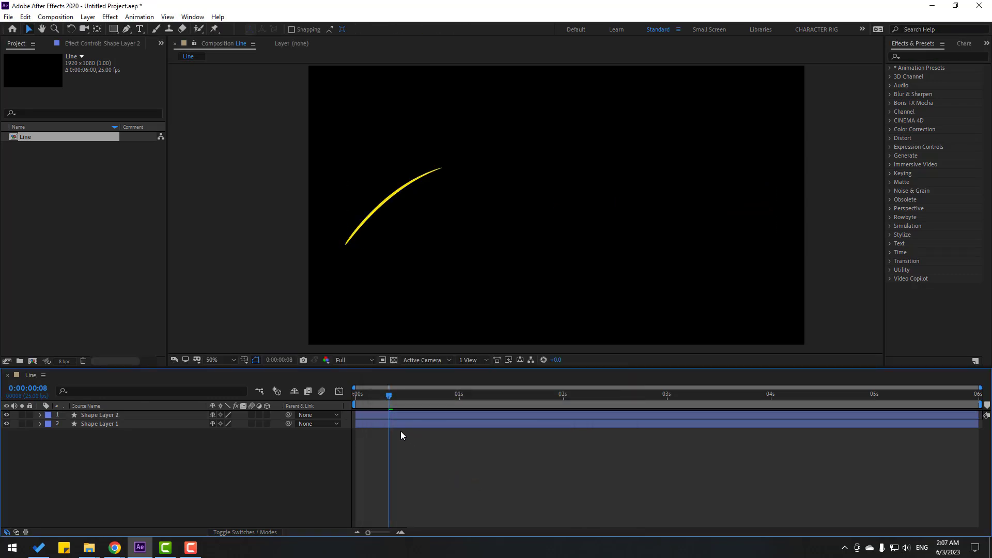
click(385, 417)
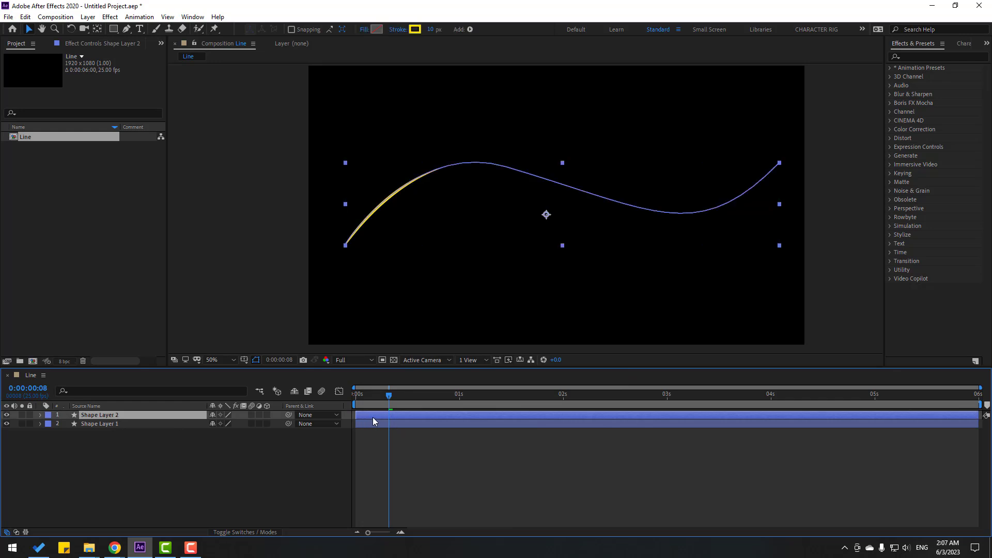
drag(373, 417, 381, 416)
click(405, 458)
key(space)
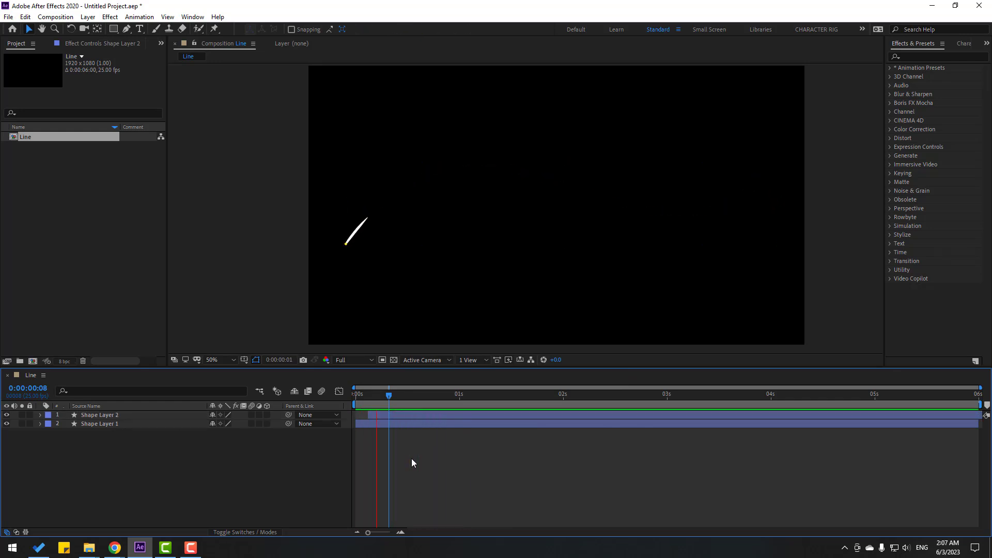
Step: Duplicate Shape Layer 2 and offset the copy three frames later
key(space)
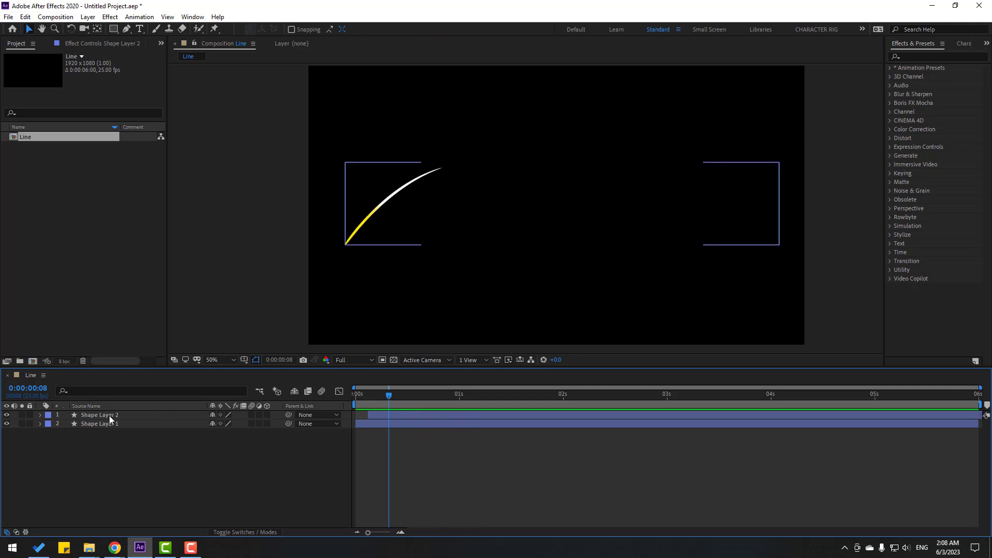
click(110, 416)
key(ctrl+d)
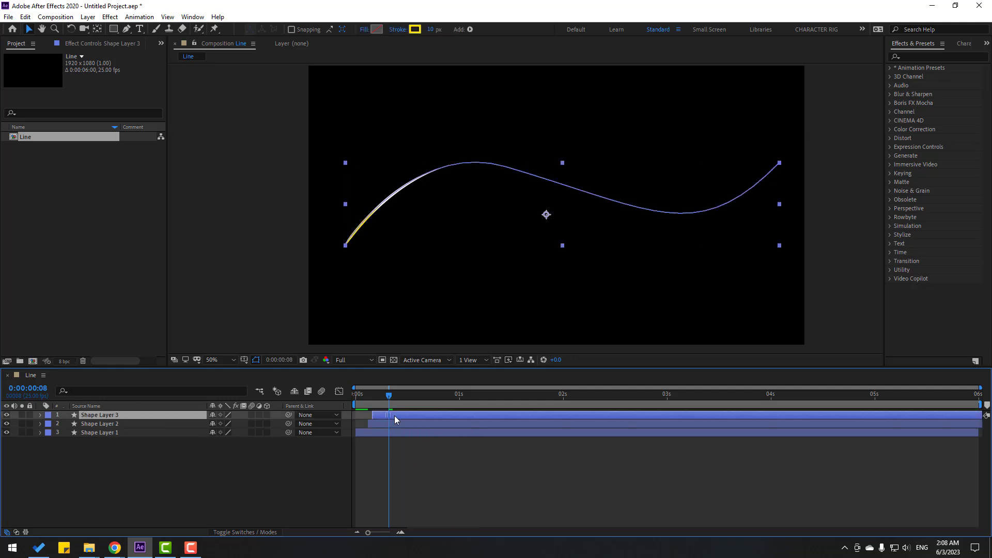
key(alt+Page_Down)
key(alt+Page_Down)
key(alt+Page_Down)
Step: Change Shape Layer 3's stroke colour to cyan 00F0FF and preview the animation
click(412, 31)
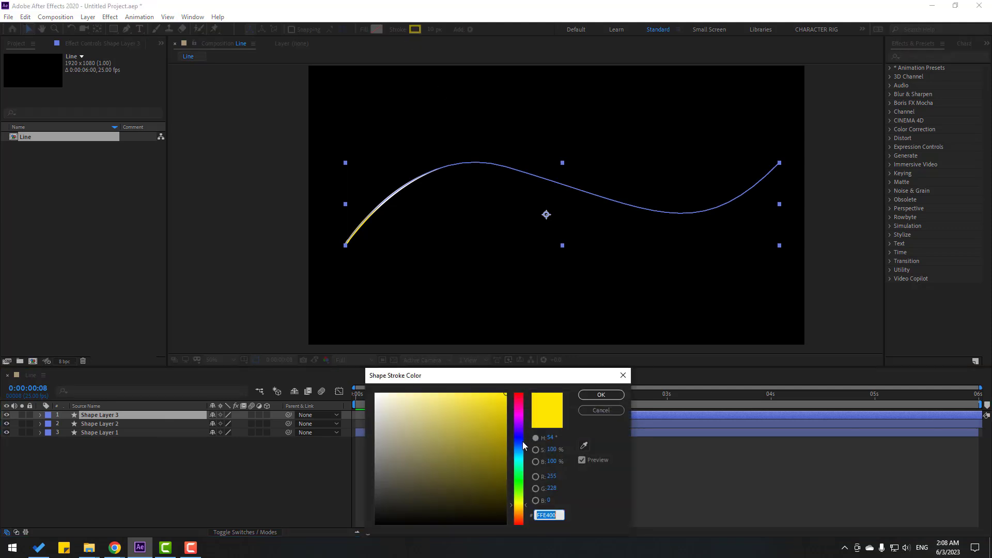
drag(517, 503, 517, 457)
click(598, 396)
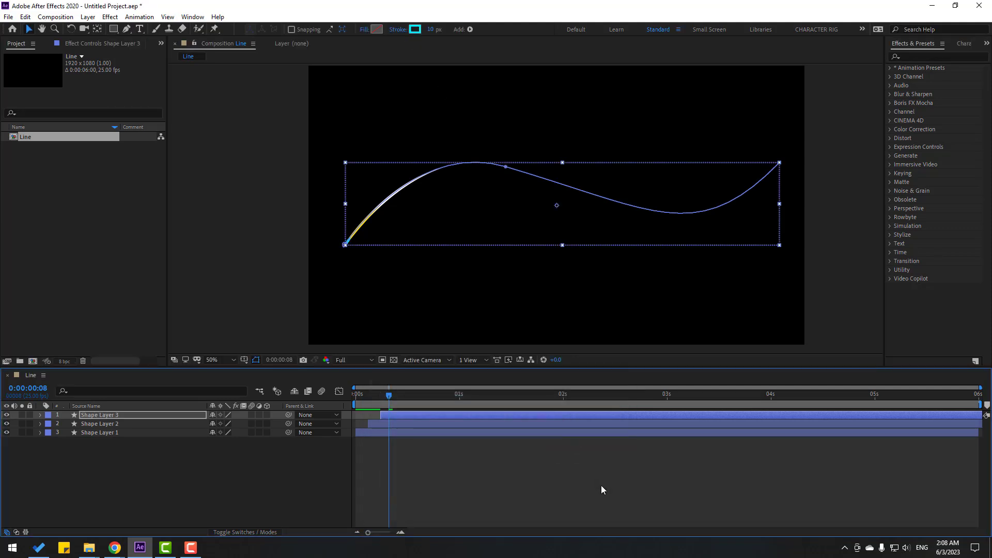
click(600, 485)
key(space)
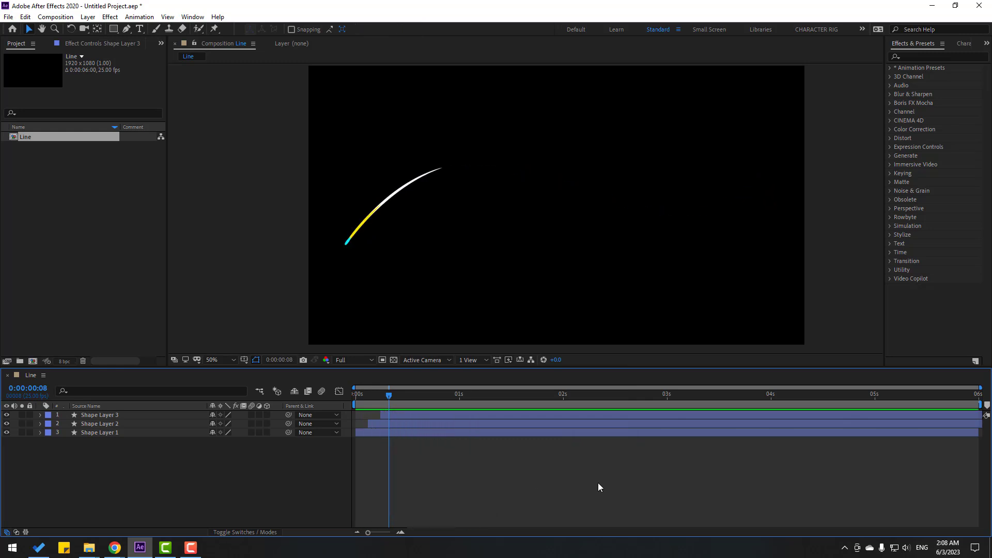